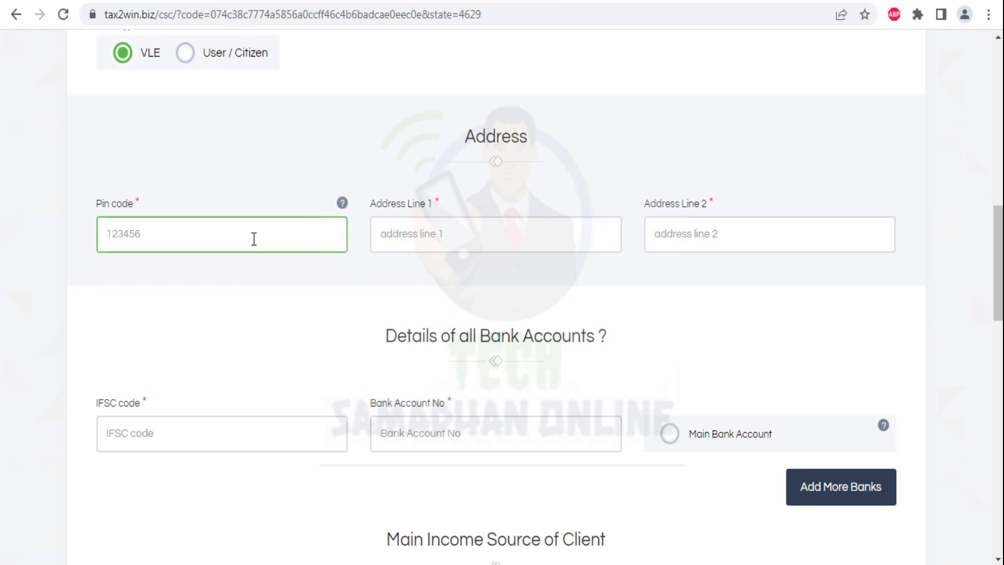
click(497, 233)
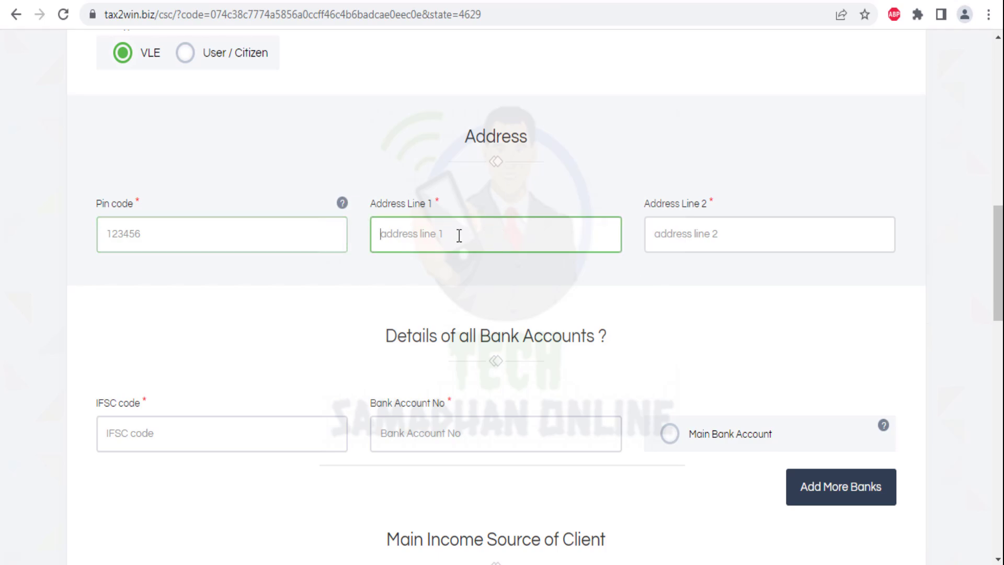
click(708, 242)
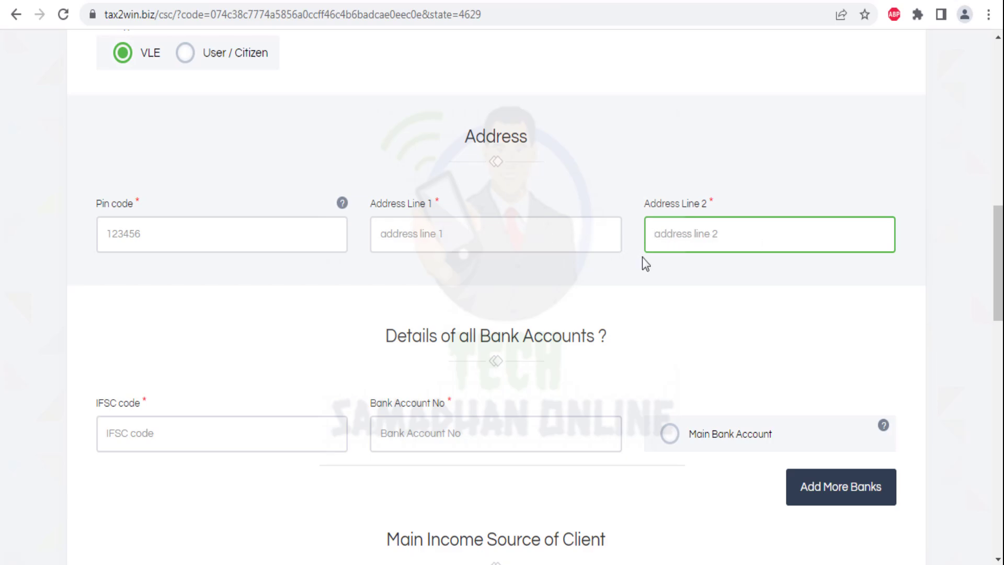
scroll(648, 260, down, 3)
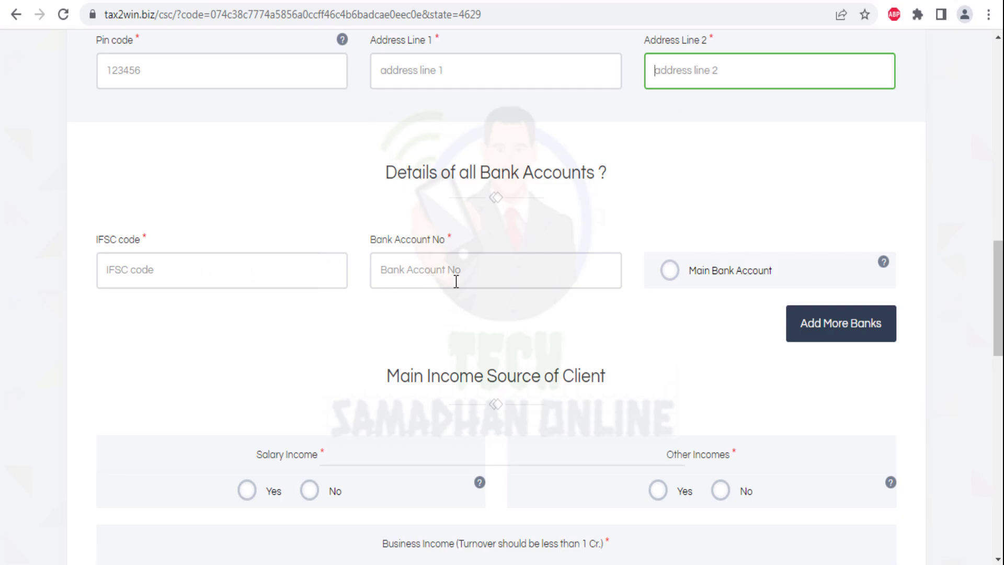
- Fill in IFSC and account number for two banks, marking the second as the main bank account
click(215, 269)
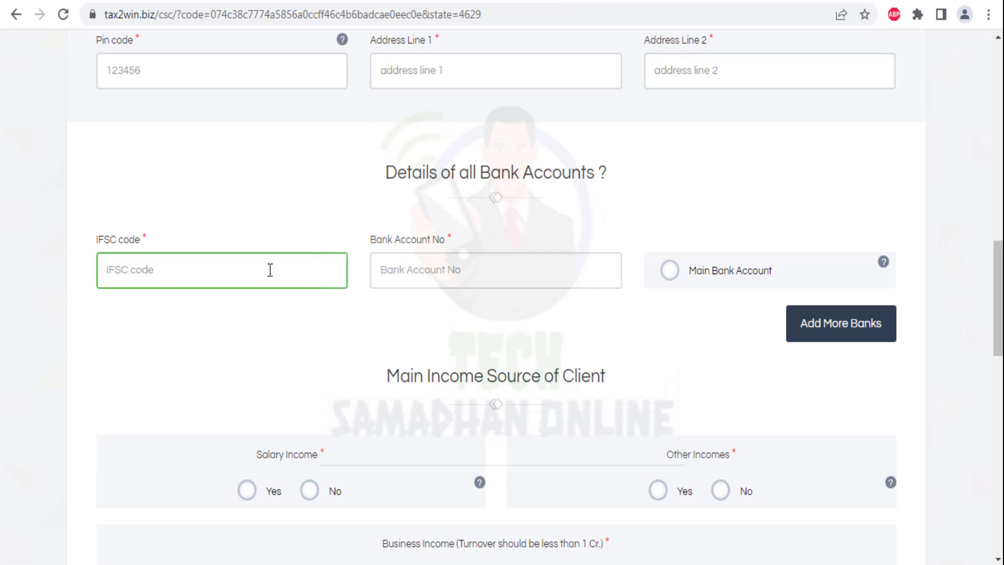
click(563, 271)
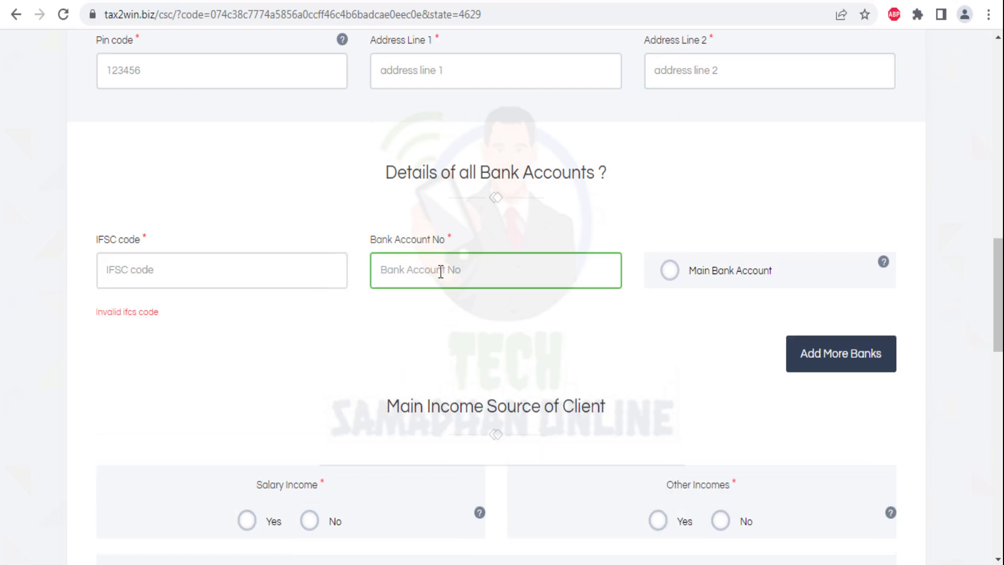
click(797, 359)
scroll(559, 332, down, 2)
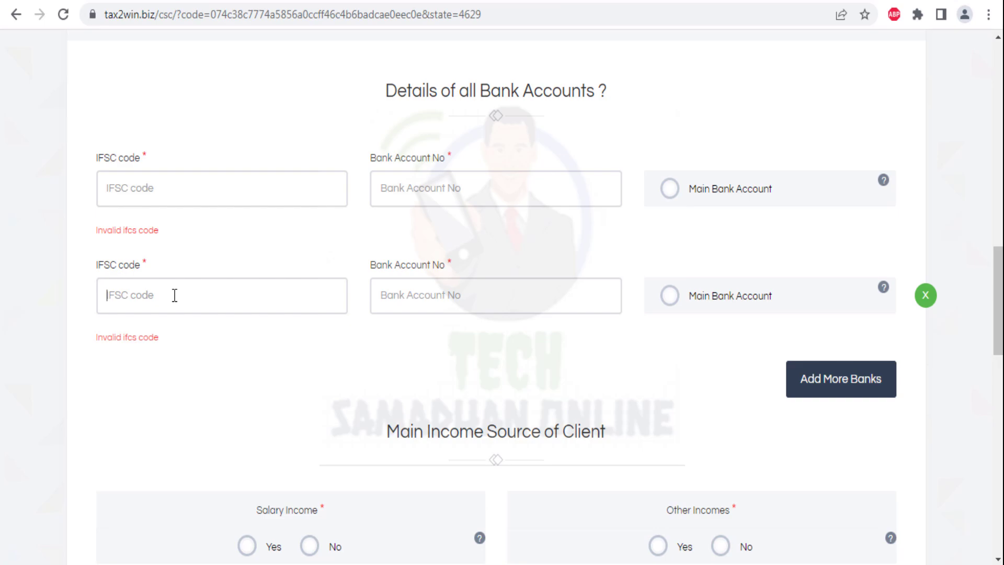
click(177, 295)
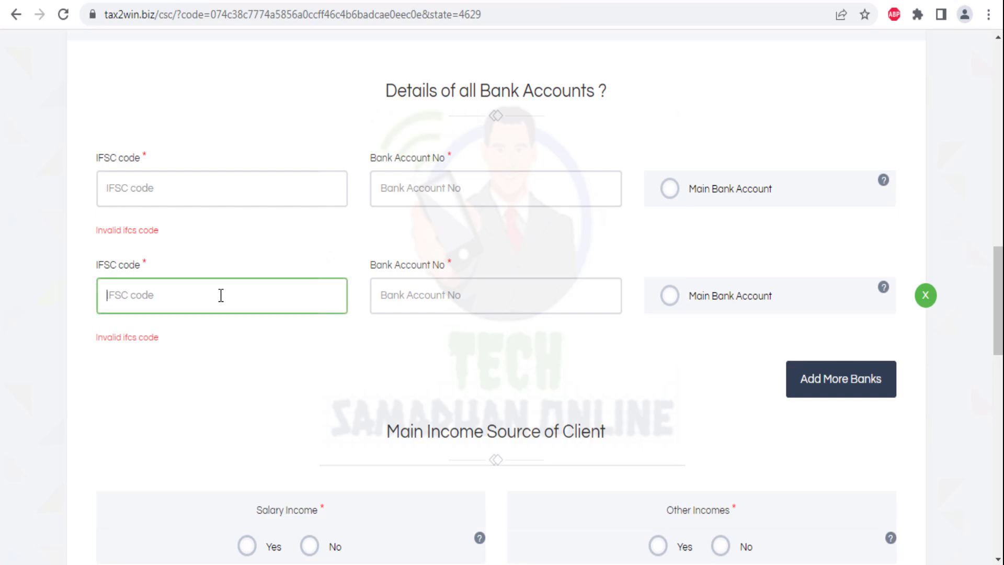
click(448, 299)
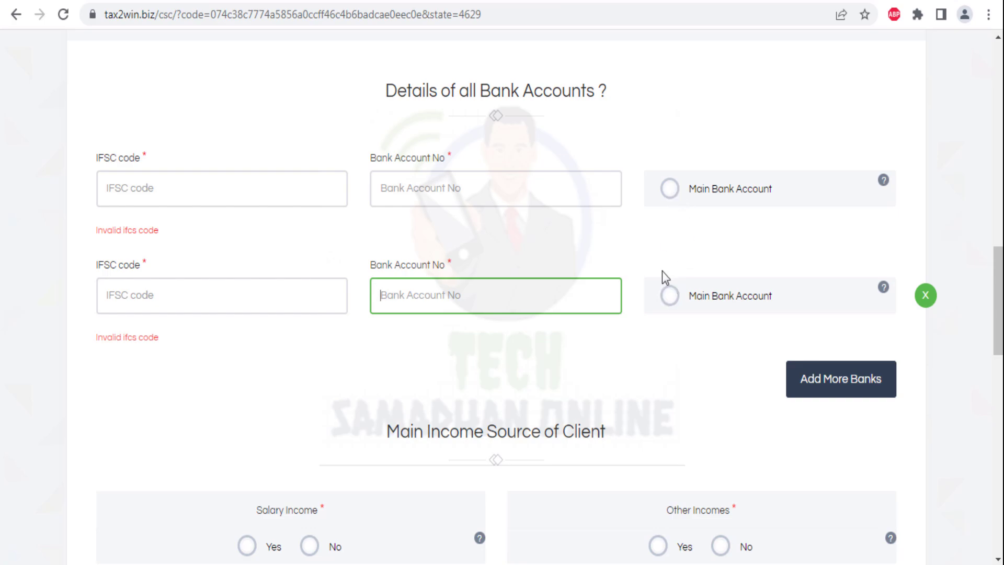
click(668, 301)
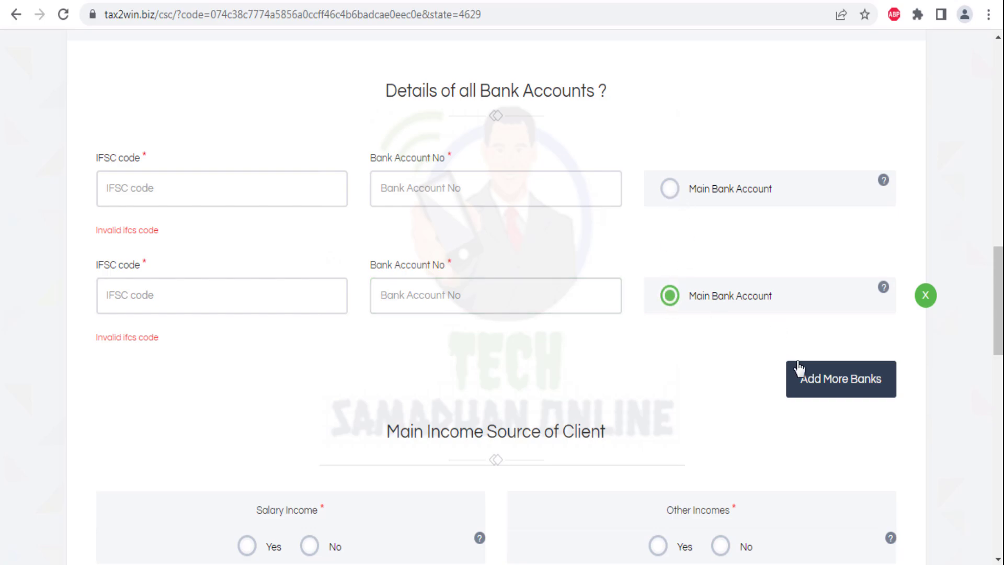
scroll(685, 385, down, 6)
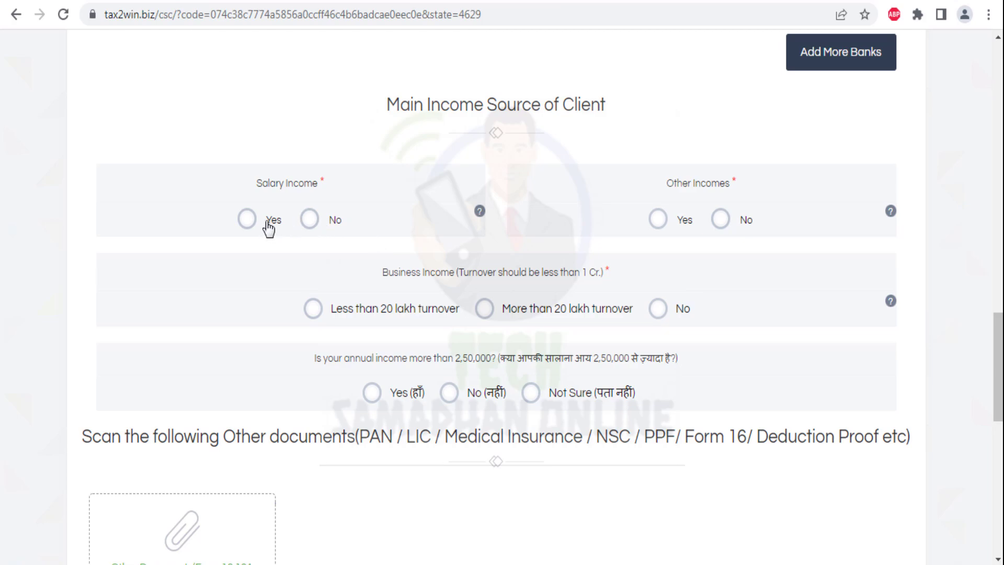
- Answer No to Salary Income, Yes to Other Incomes, and choose turnover less than 20 lakh
click(310, 220)
click(658, 219)
scroll(825, 257, down, 2)
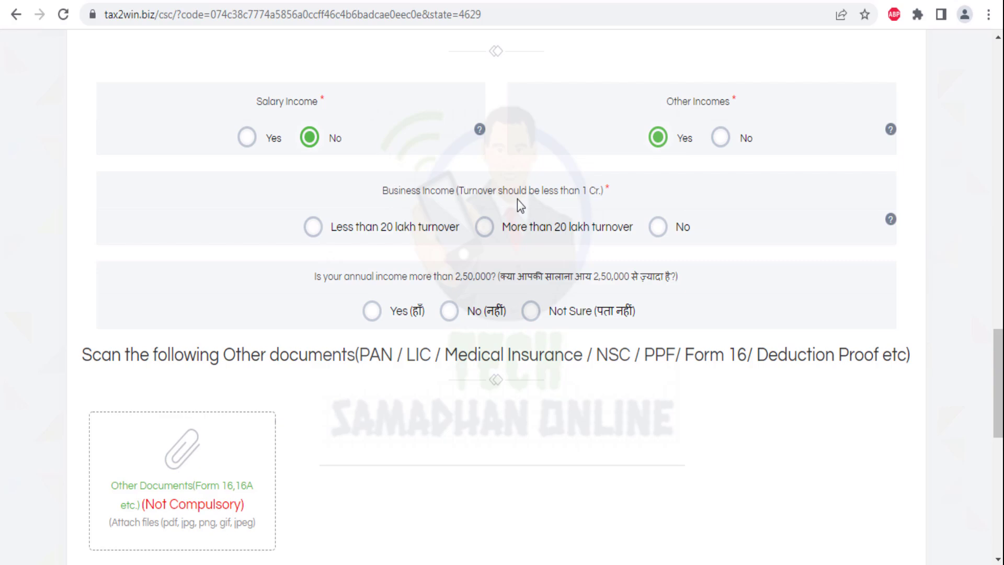
click(315, 234)
click(486, 230)
click(324, 232)
scroll(573, 301, down, 2)
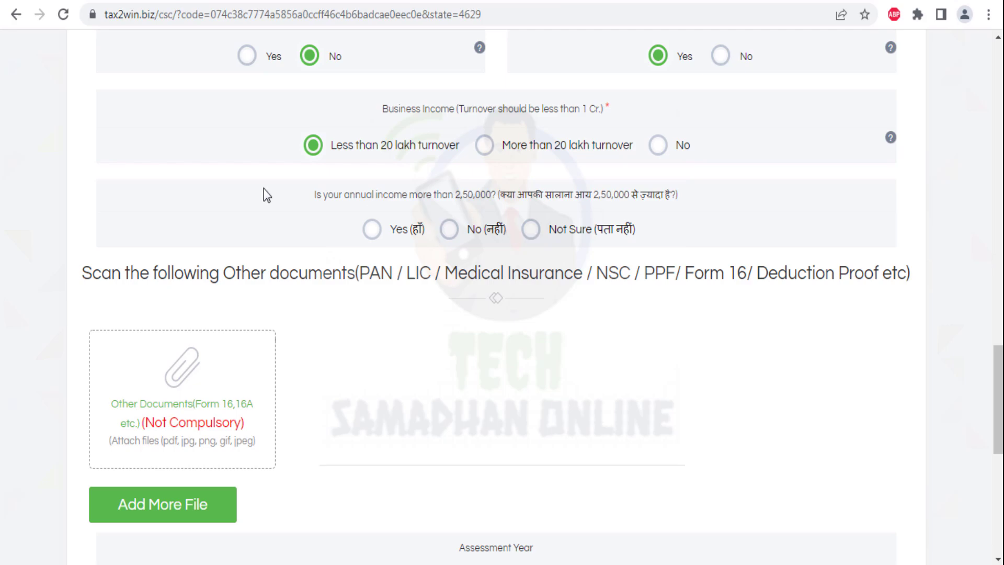
- Select Yes (हाँ) for annual income above 2,50,000
drag(314, 195, 641, 194)
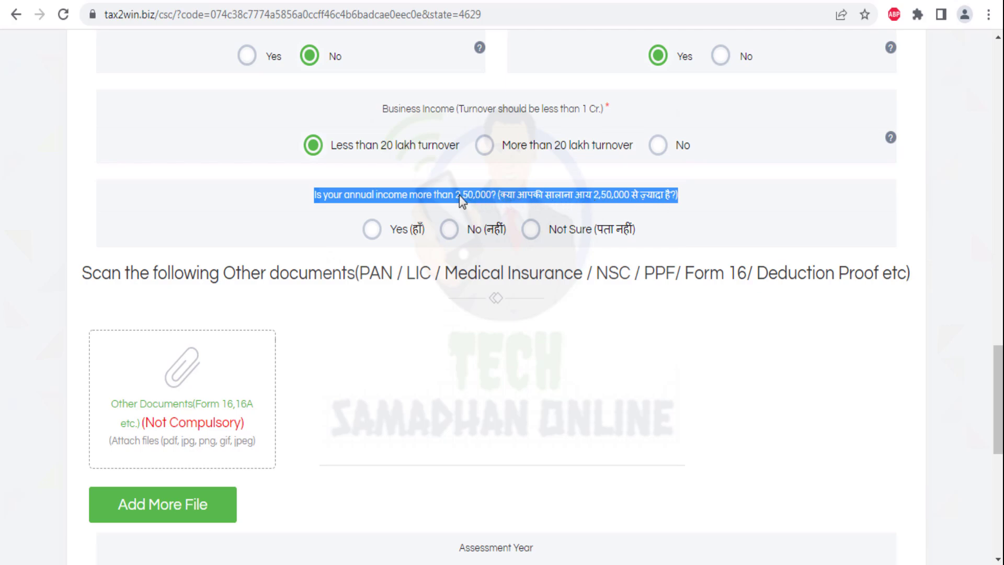
scroll(450, 197, up, 20)
scroll(425, 200, down, 15)
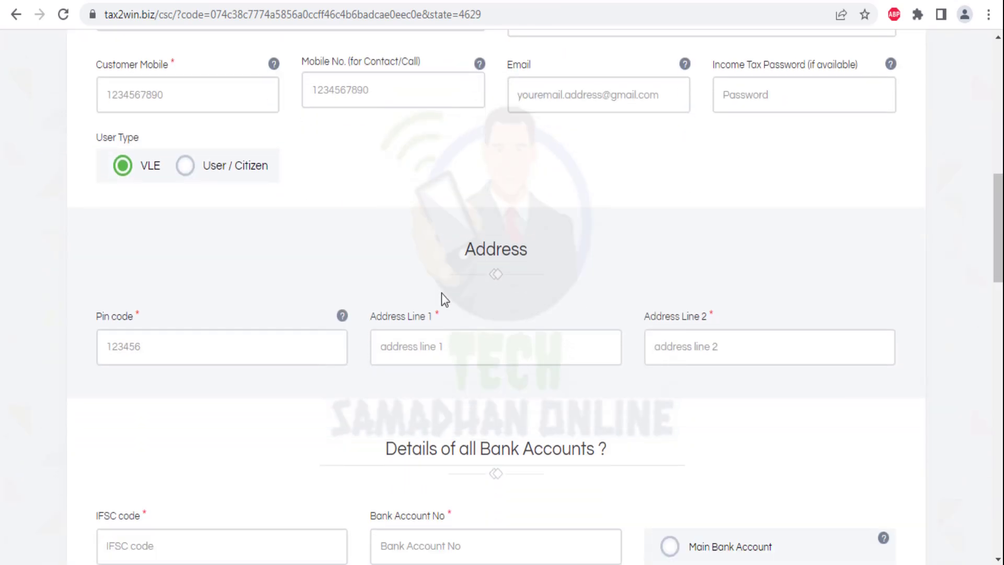
scroll(479, 316, down, 5)
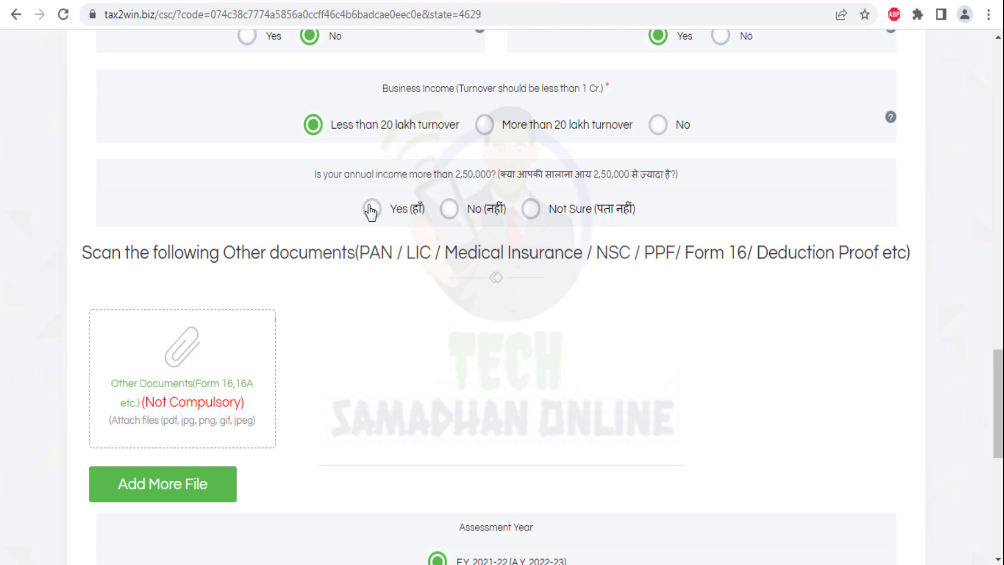
click(372, 209)
scroll(535, 228, down, 2)
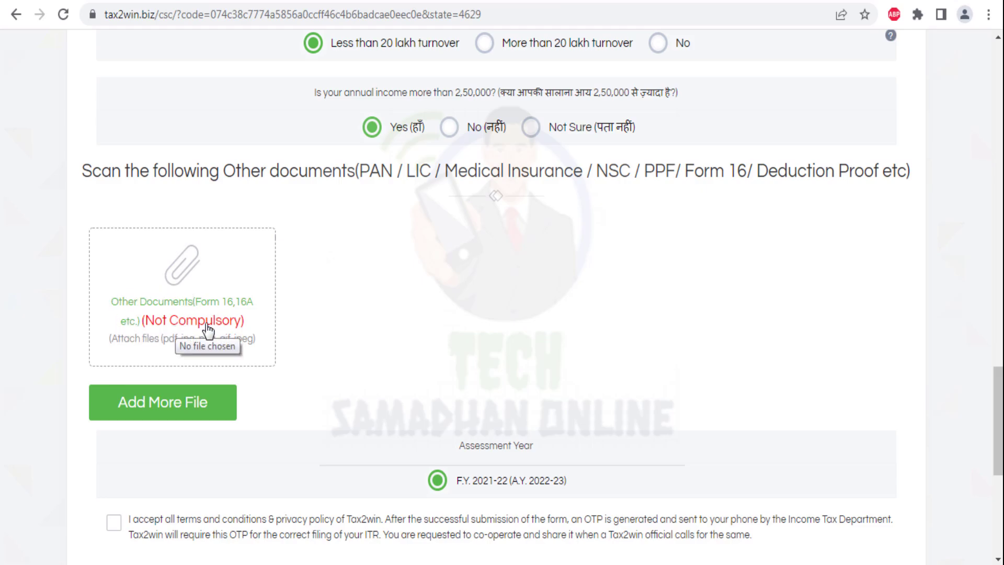
scroll(172, 360, down, 2)
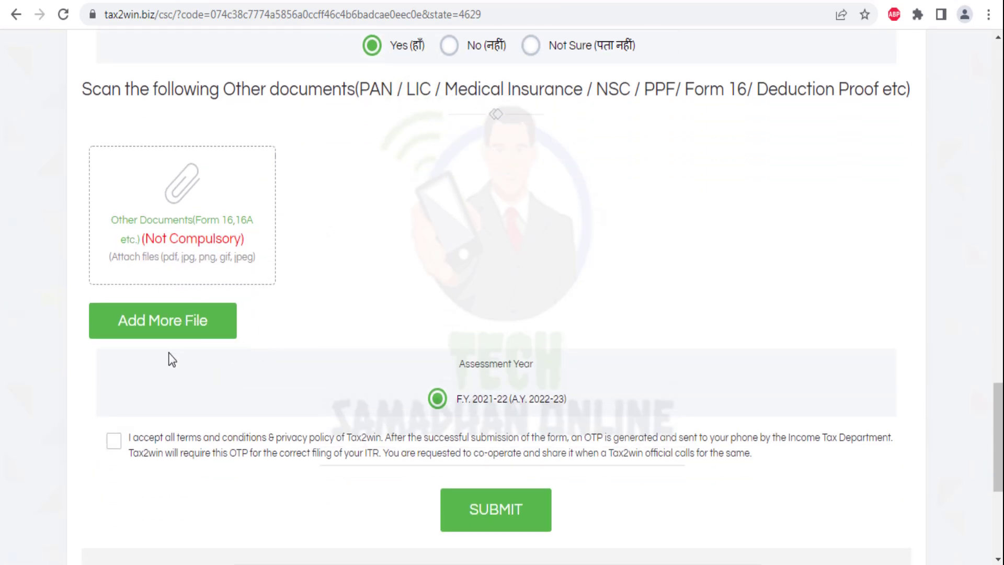
click(113, 442)
scroll(240, 399, down, 4)
scroll(247, 398, down, 3)
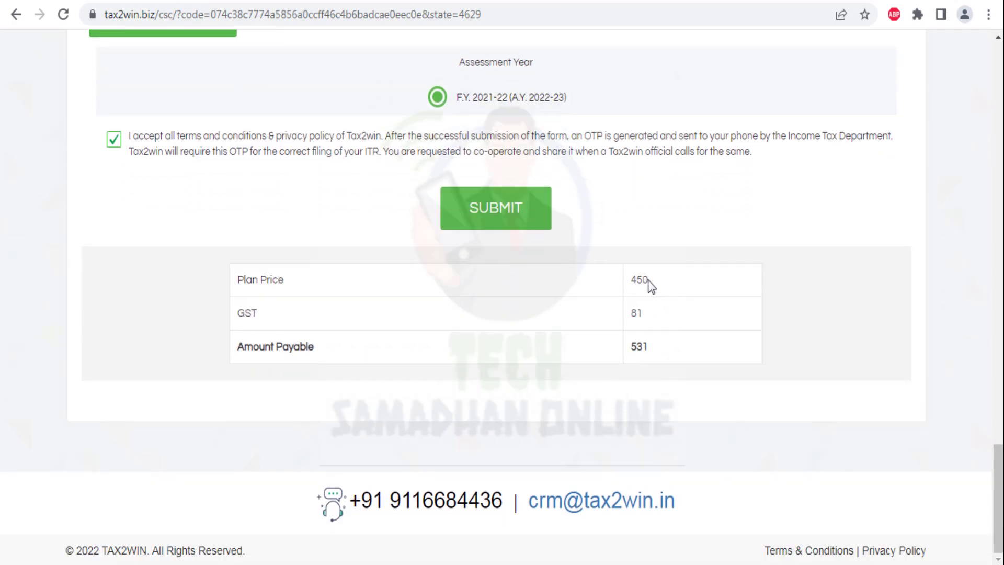
drag(633, 279, 650, 282)
double_click(634, 314)
click(655, 345)
double_click(639, 346)
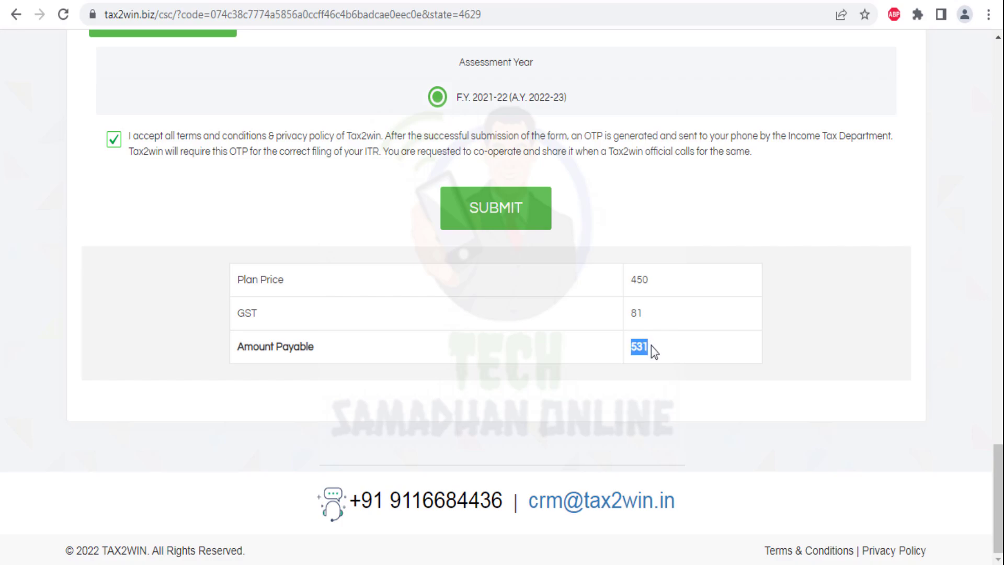
click(648, 359)
drag(630, 347, 649, 347)
scroll(390, 277, up, 15)
scroll(381, 262, up, 3)
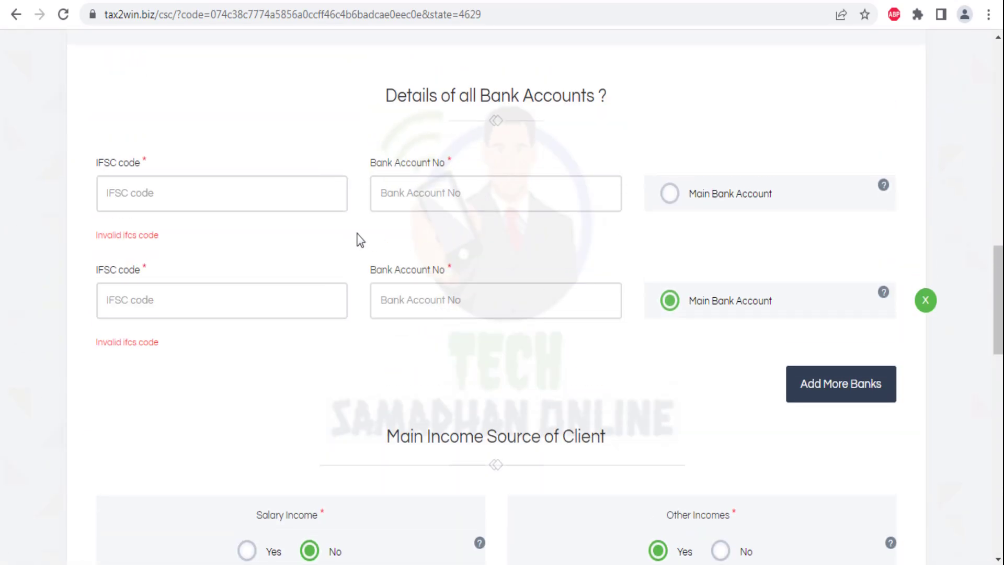
scroll(309, 170, up, 6)
scroll(321, 166, up, 3)
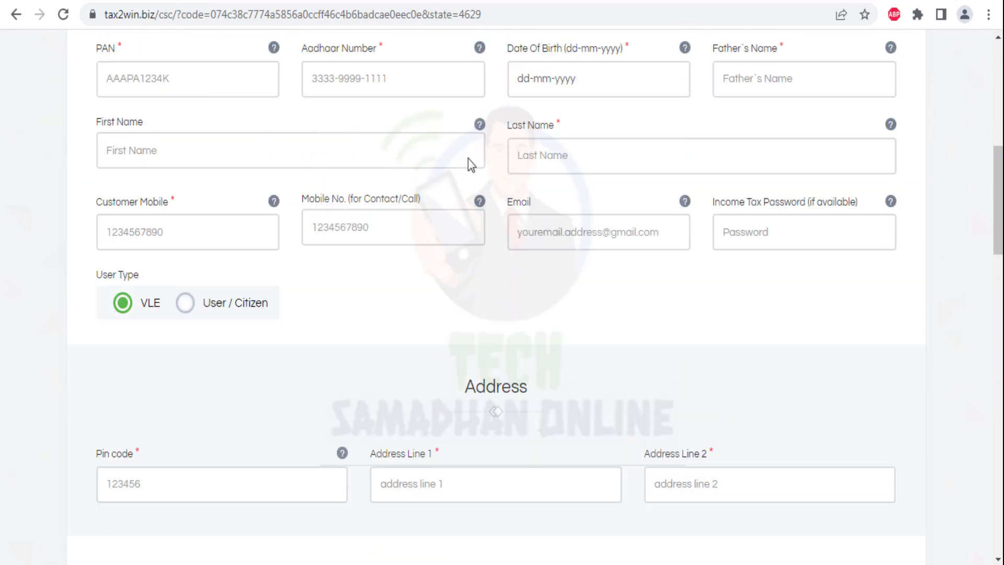
scroll(637, 358, down, 1)
scroll(637, 357, down, 15)
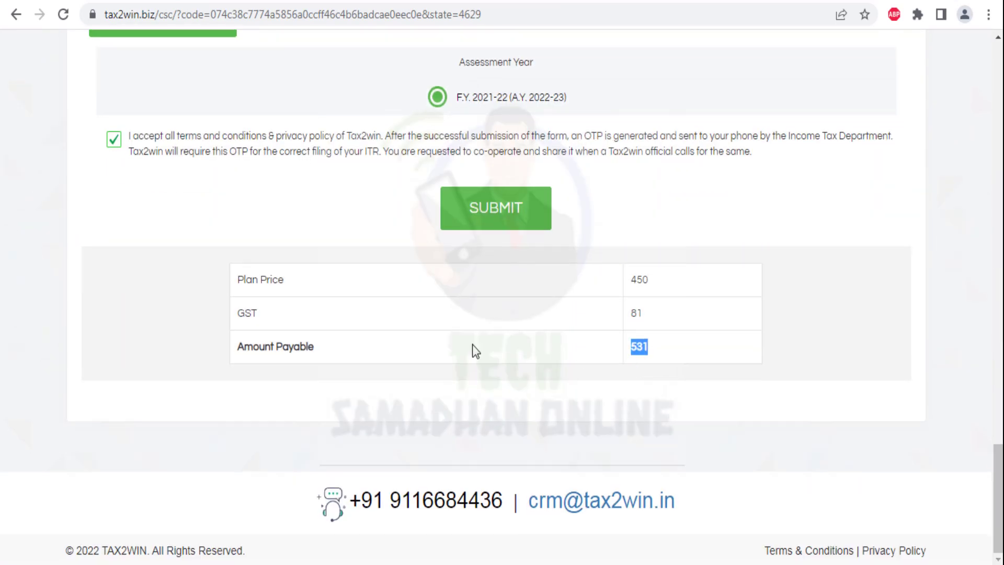
click(654, 322)
scroll(670, 325, up, 12)
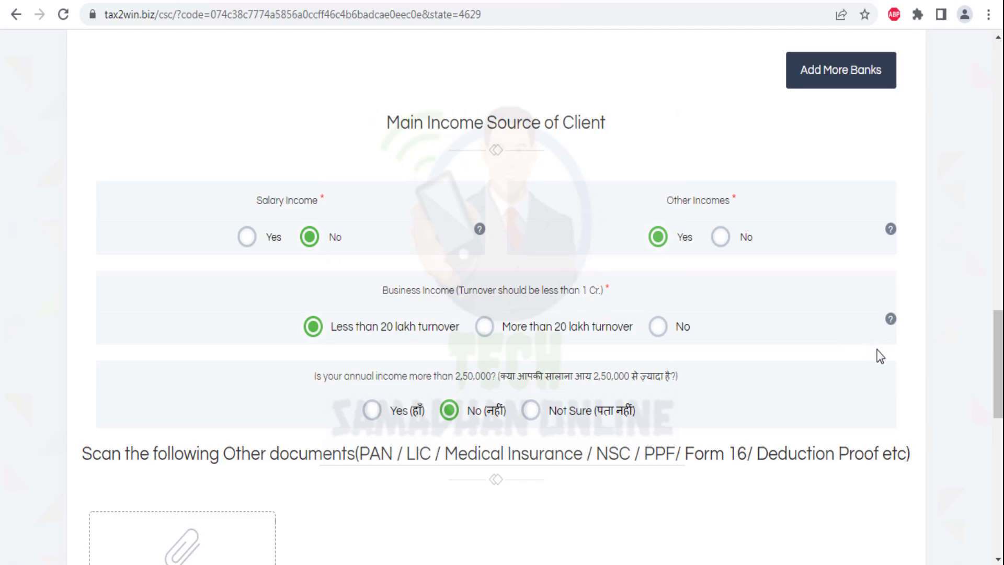
drag(998, 361, 997, 462)
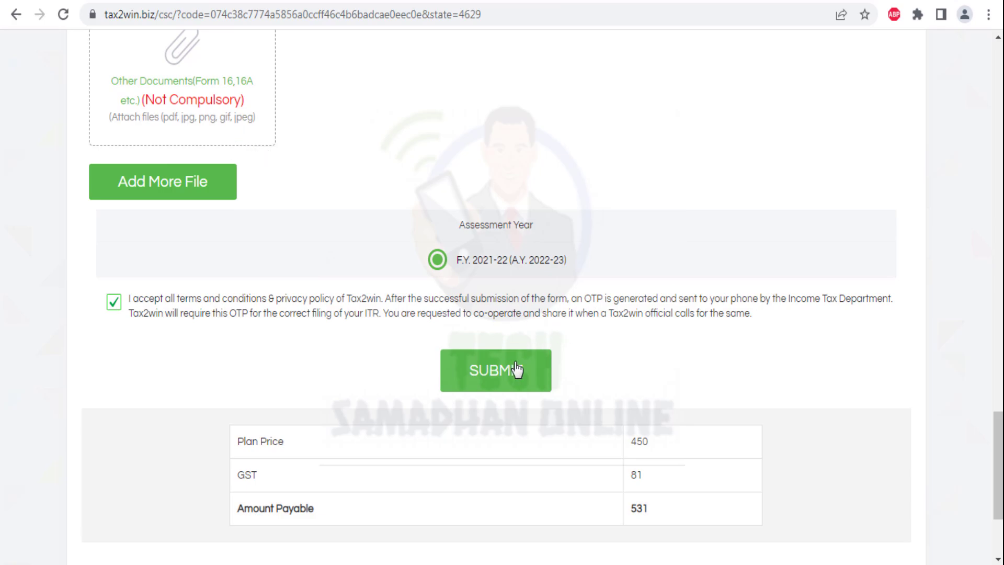
- Submit the client's filing form and accept the Rs. 531 fee notice
click(522, 379)
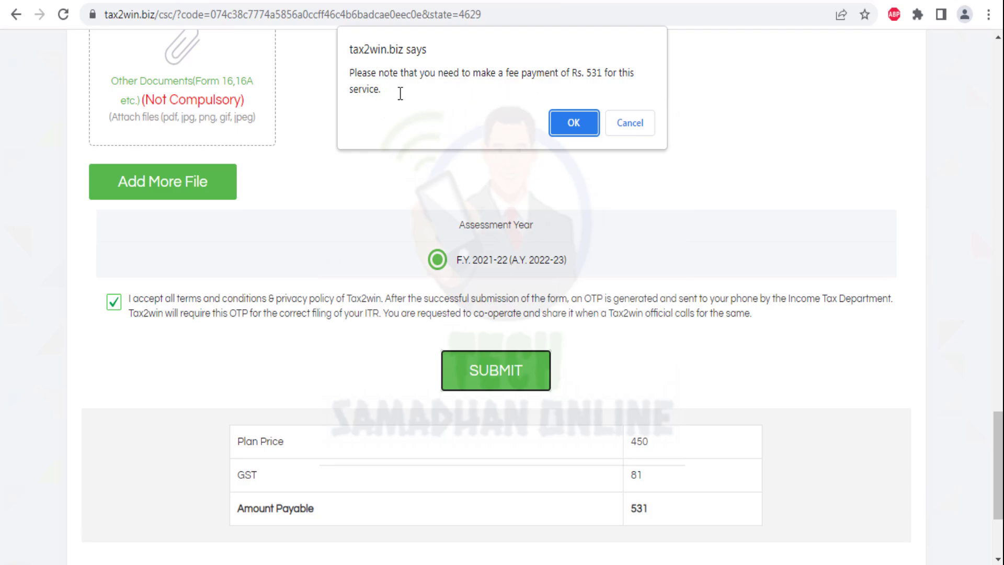
click(565, 128)
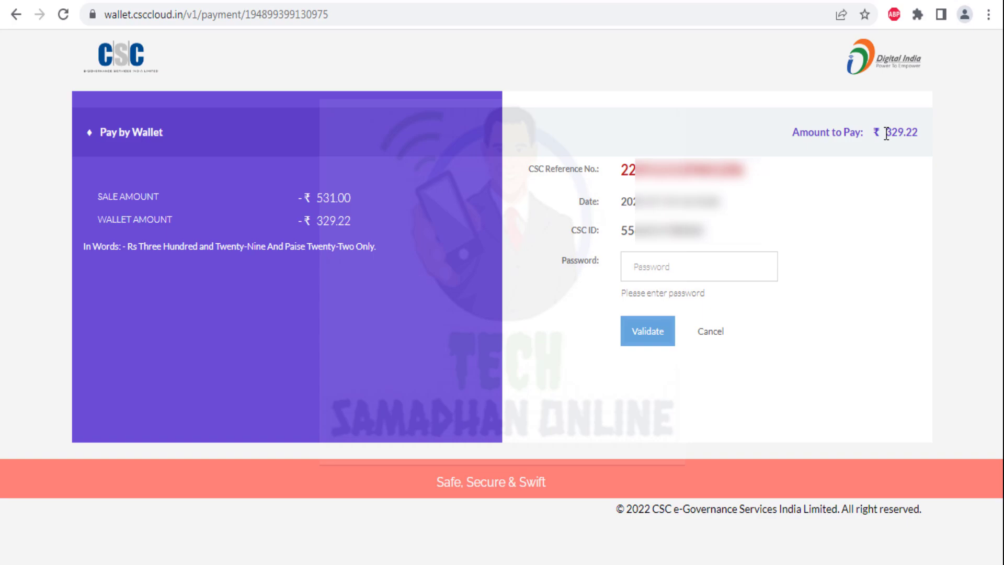
- Paste the wallet account password and validate it
drag(887, 134, 918, 132)
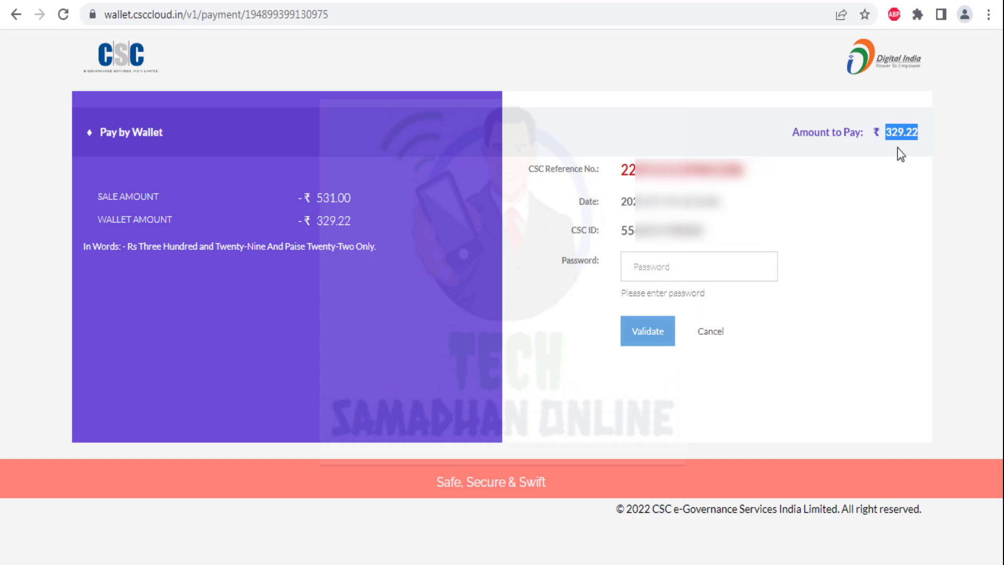
click(905, 144)
click(381, 199)
click(655, 267)
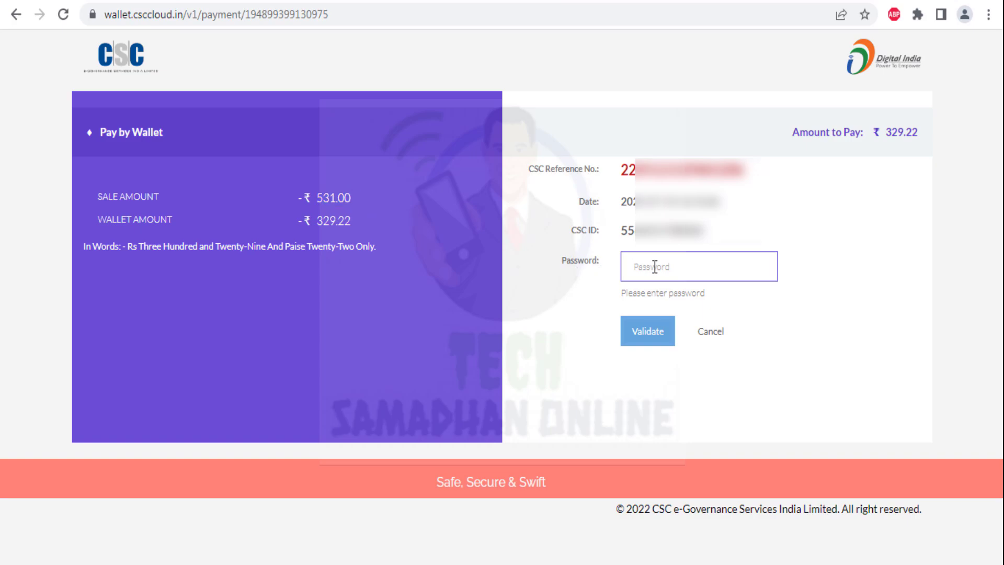
key(ctrl+v)
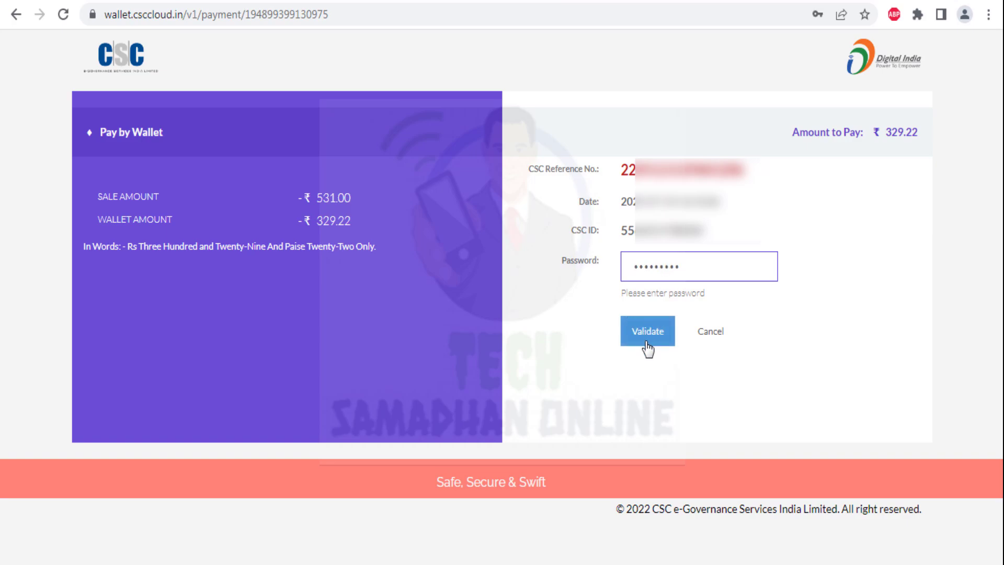
click(636, 339)
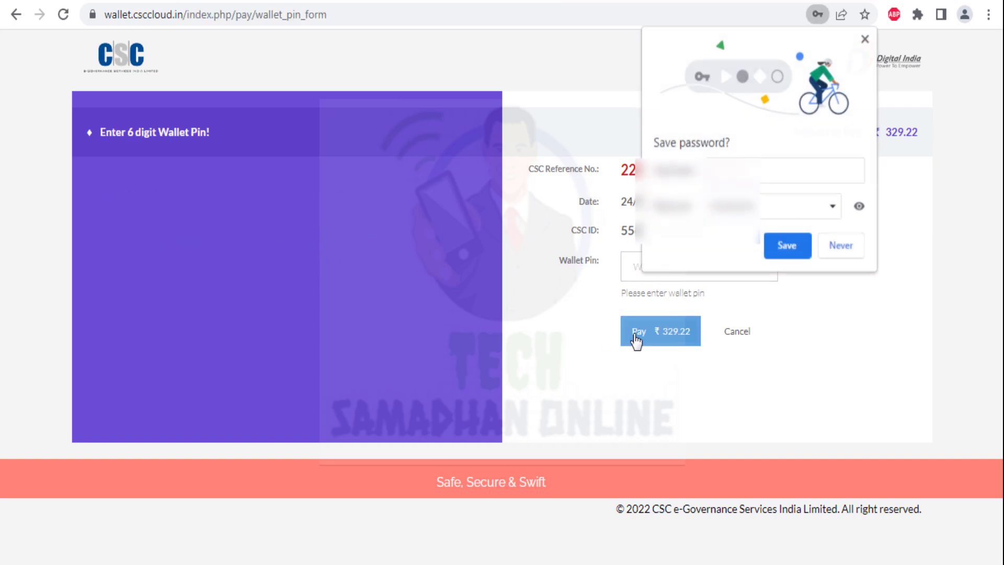
- Enter the 6-digit wallet PIN and pay ₹329.22, declining browser password saving
click(842, 245)
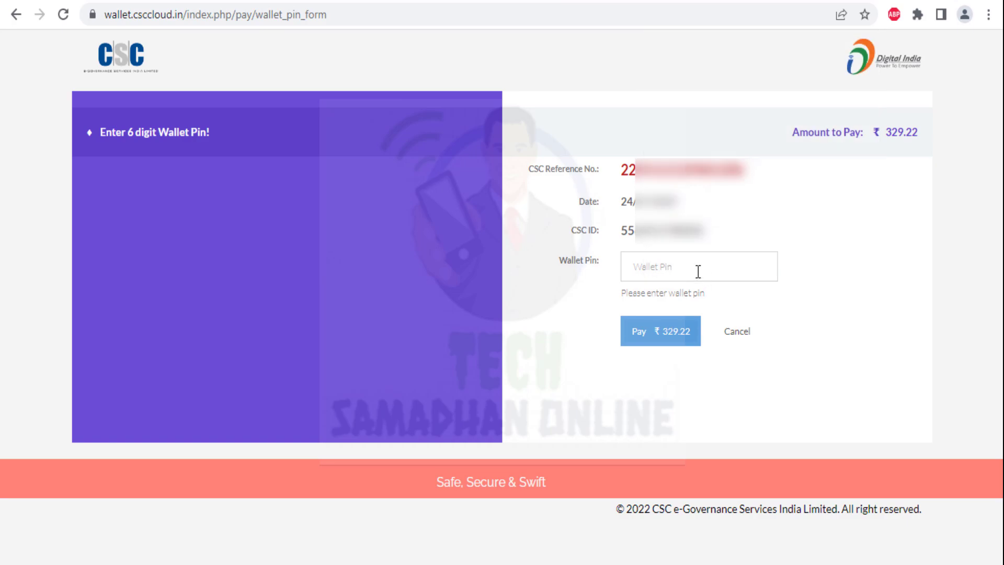
click(698, 271)
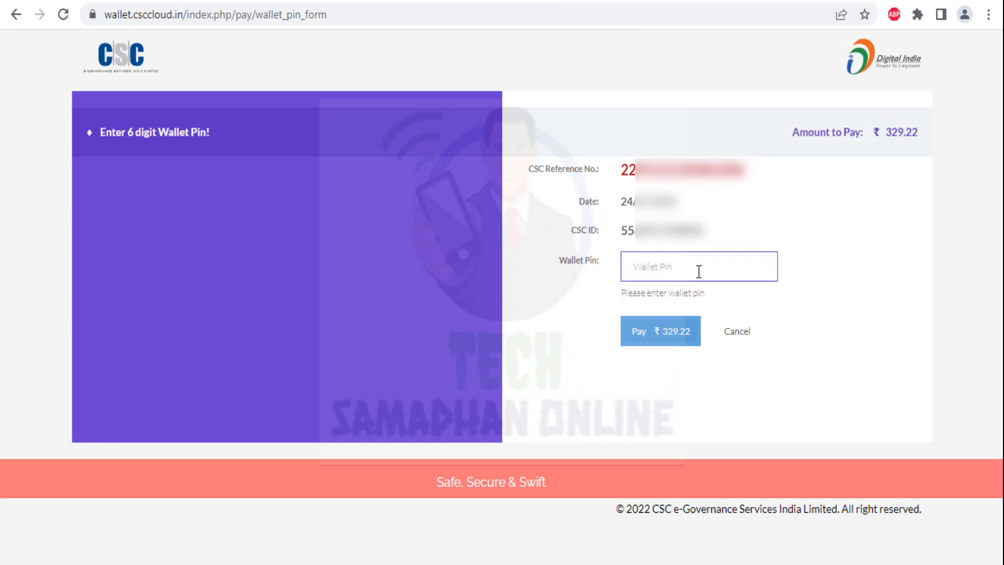
text(1)
click(672, 341)
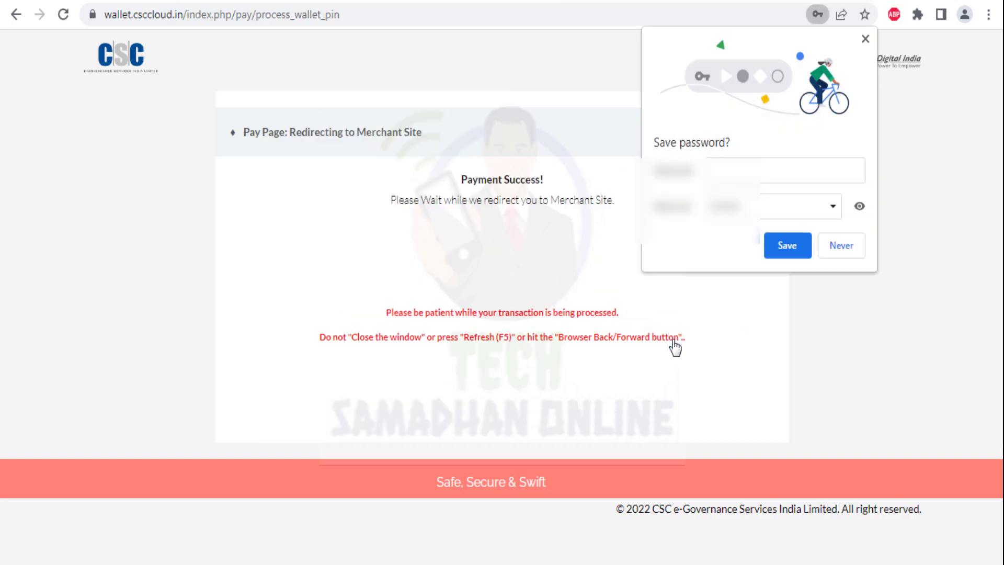
click(836, 248)
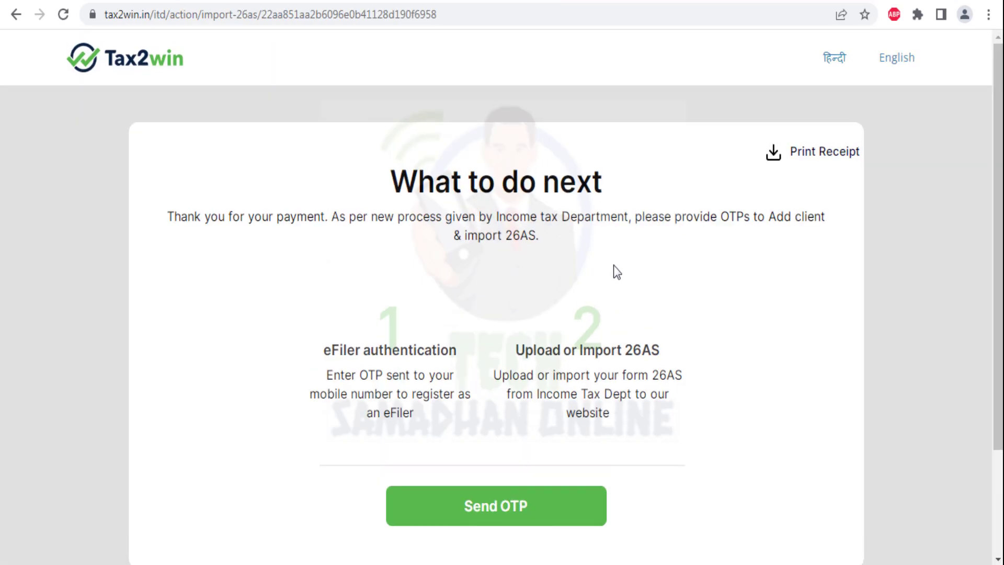
- Download the payment receipt PDF from the What to do next page
click(802, 156)
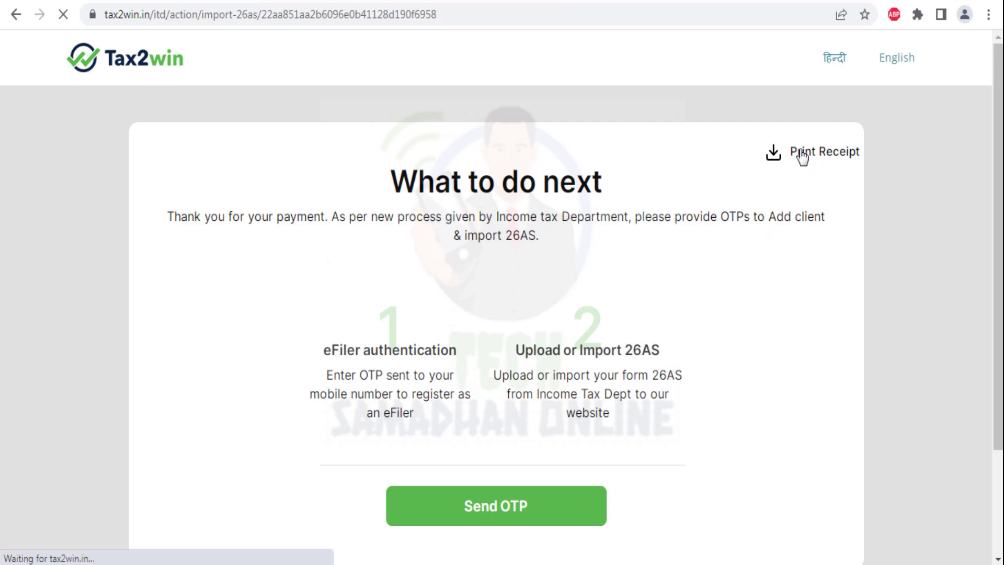
key(Return)
scroll(782, 258, down, 1)
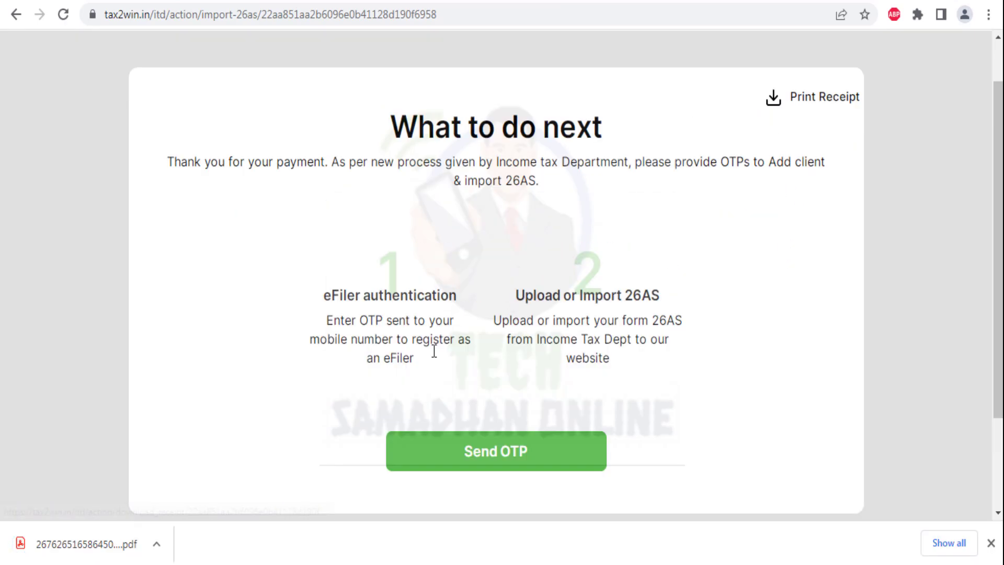
click(64, 549)
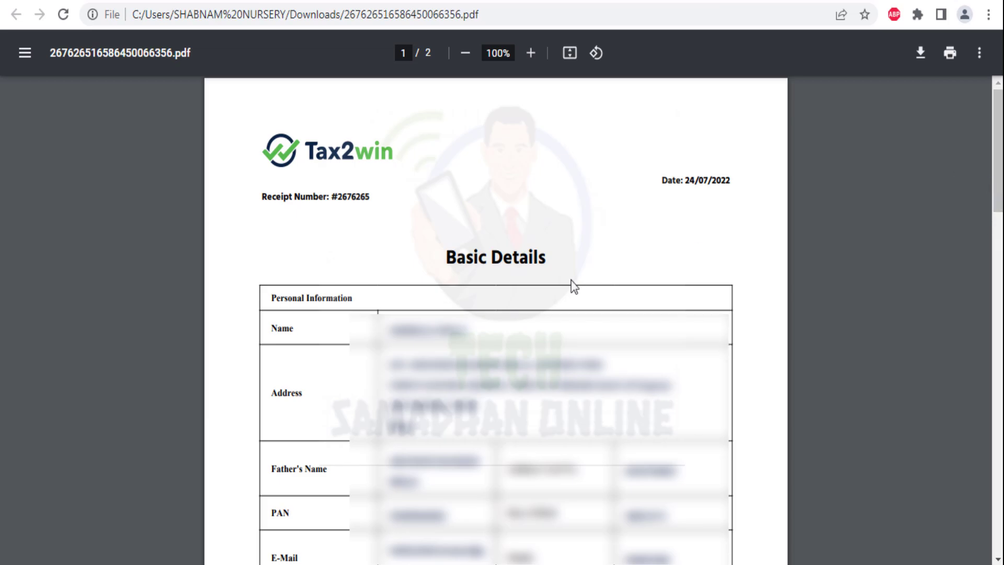
key(ctrl+w)
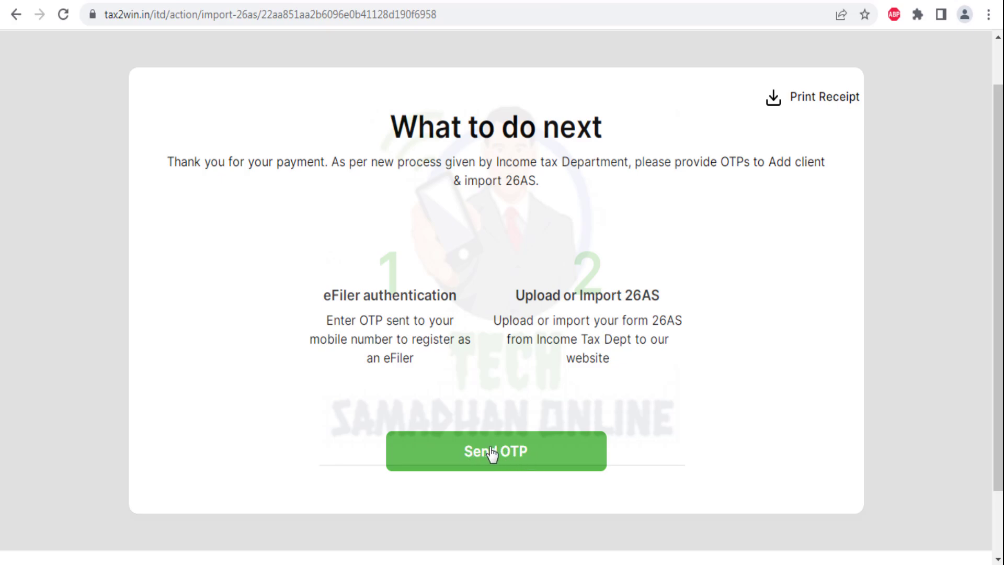
- Request and verify the 6-digit mobile OTP, then proceed past the eFiler Added dialog
click(520, 460)
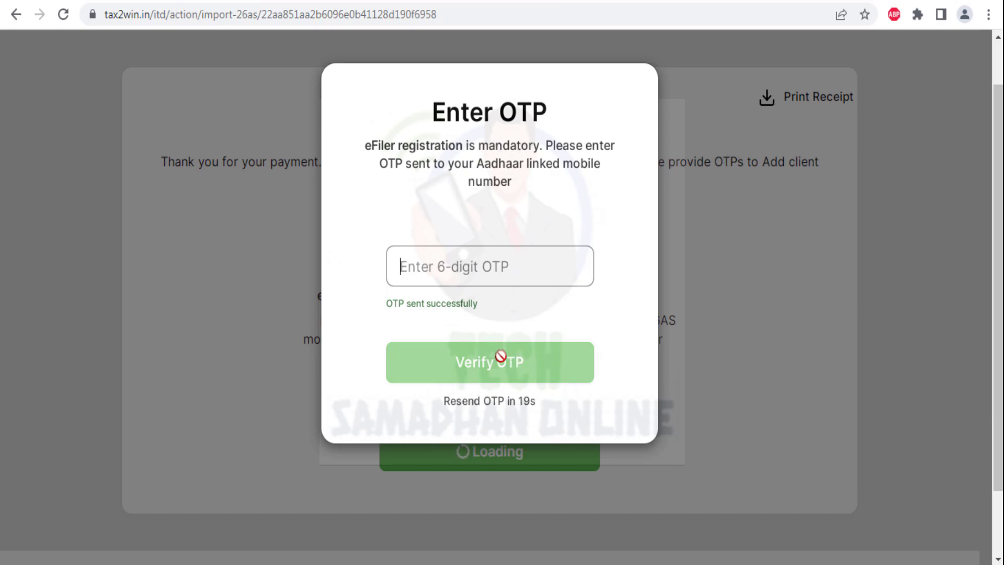
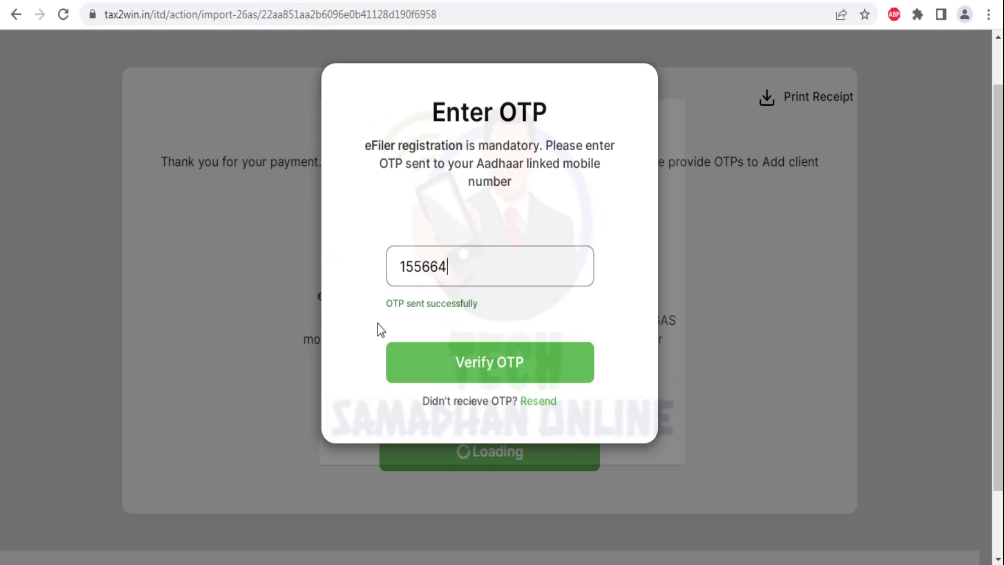
click(485, 370)
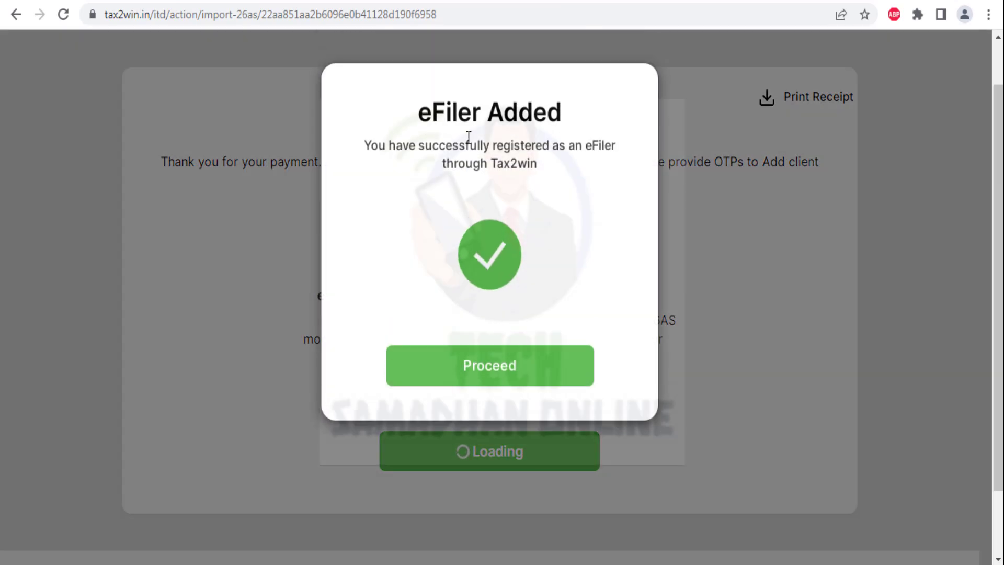
click(482, 381)
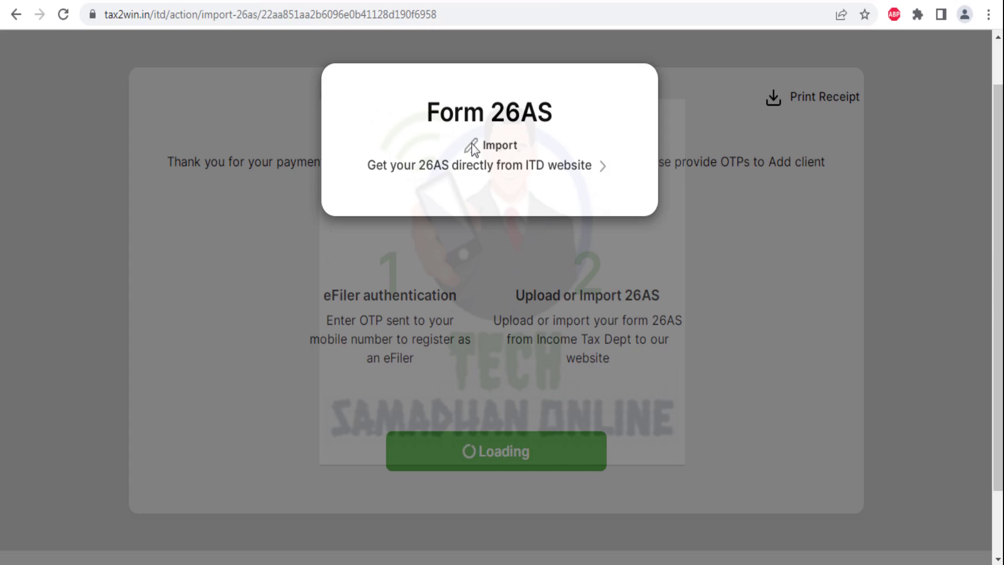
- Import Form 26AS from the ITD website by verifying the 6-digit Aadhaar OTP, then proceed
click(473, 146)
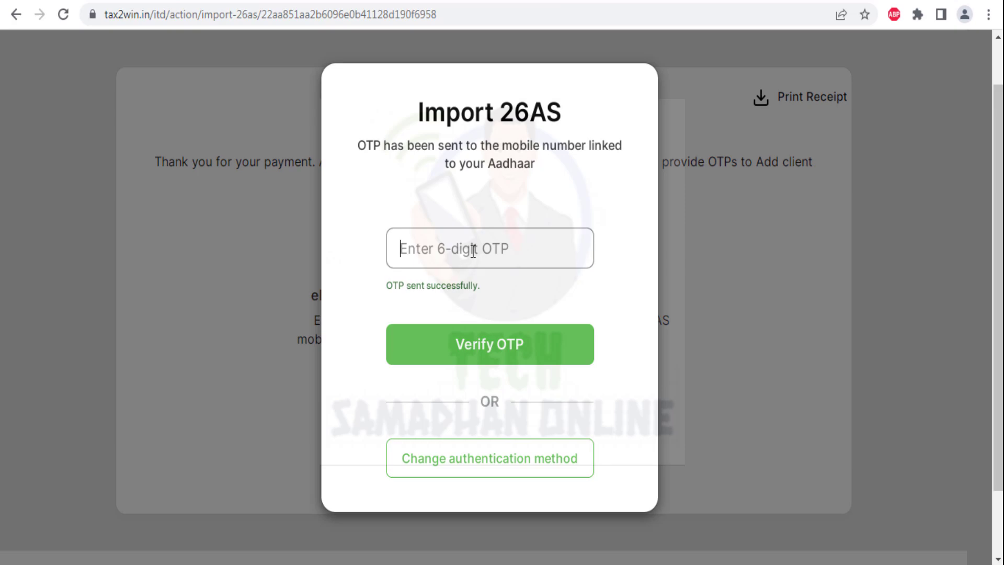
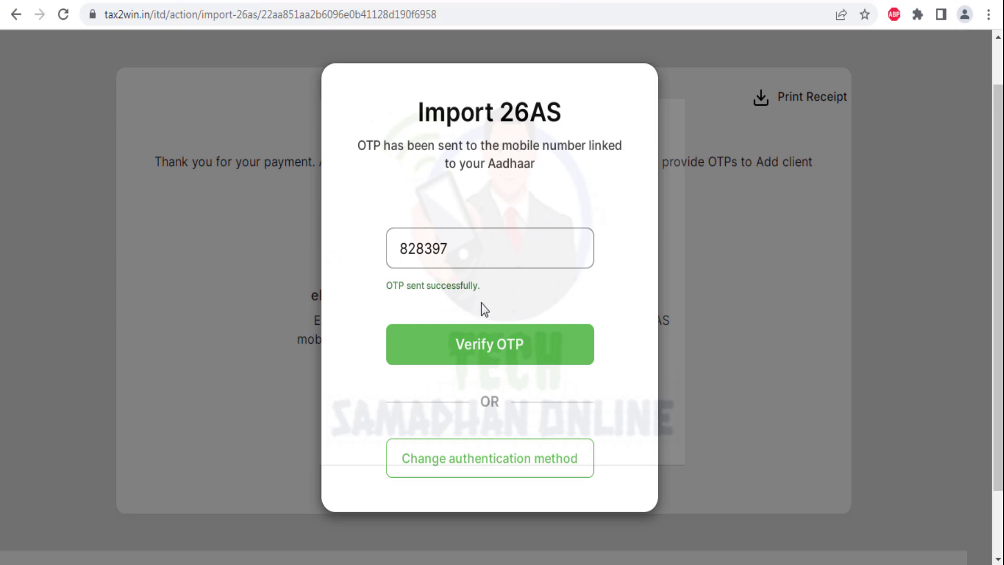
click(480, 346)
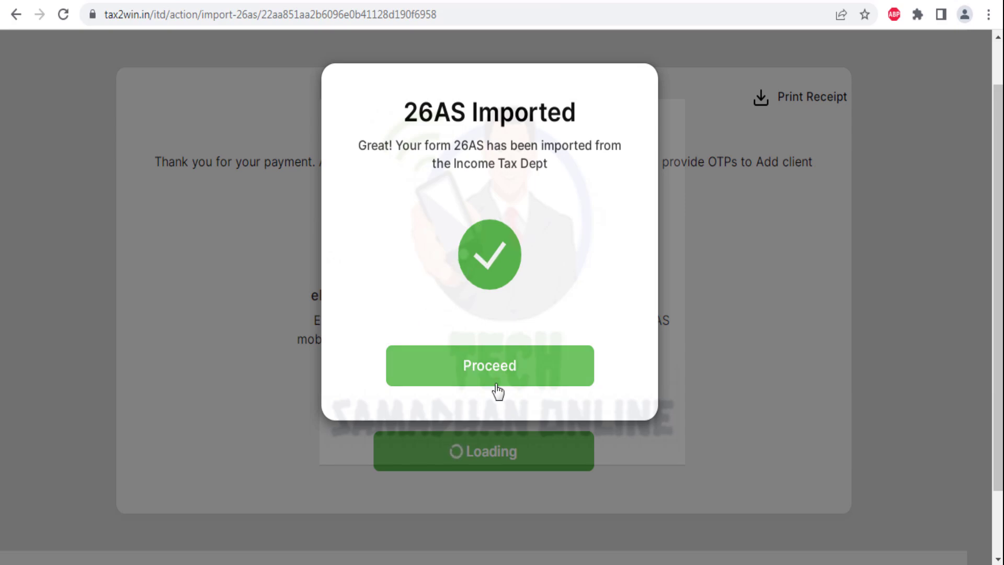
click(512, 372)
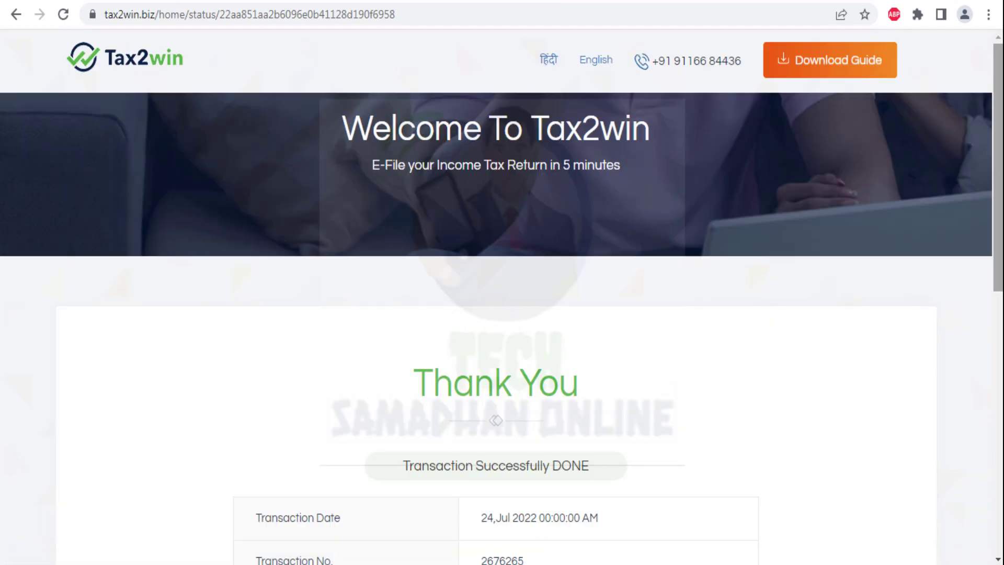
- Download the transaction receipt PDF from the bottom of the success page
scroll(935, 273, down, 5)
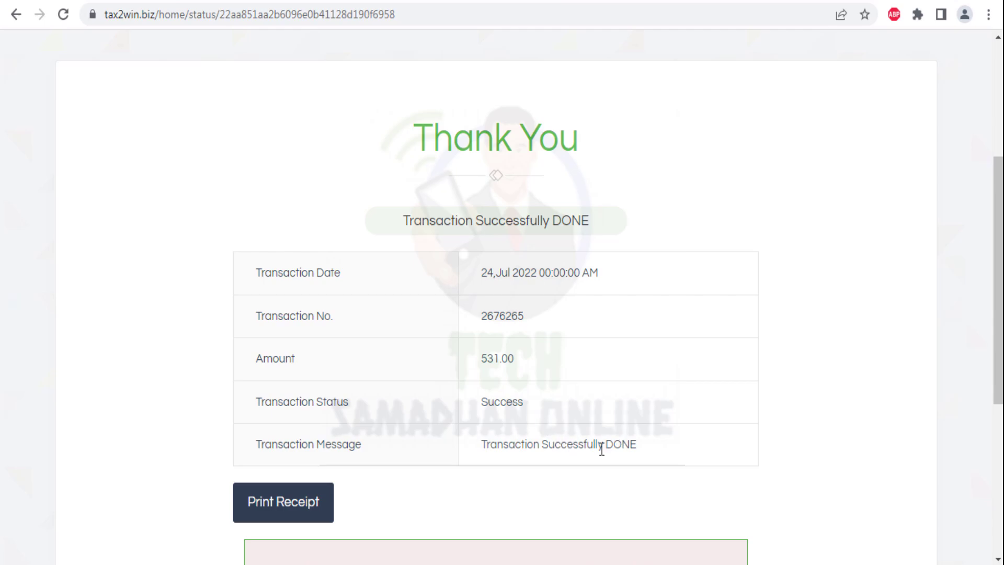
scroll(835, 408, down, 2)
scroll(831, 408, down, 2)
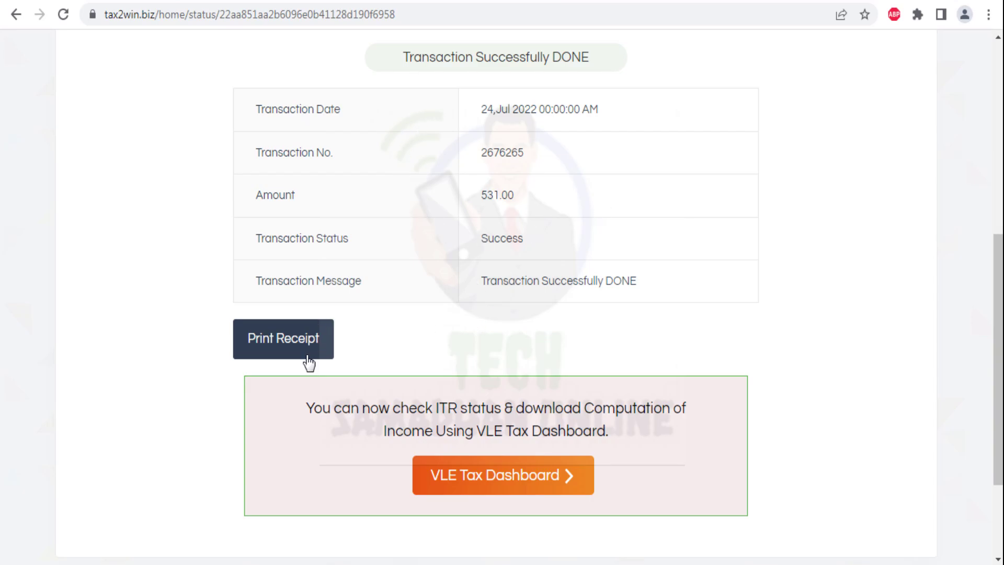
click(306, 338)
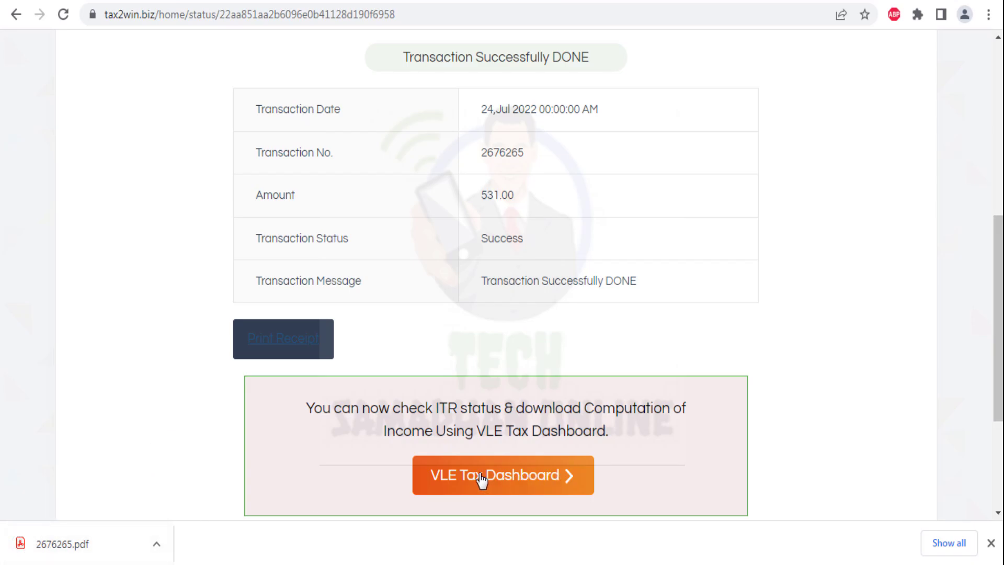
scroll(486, 405, down, 2)
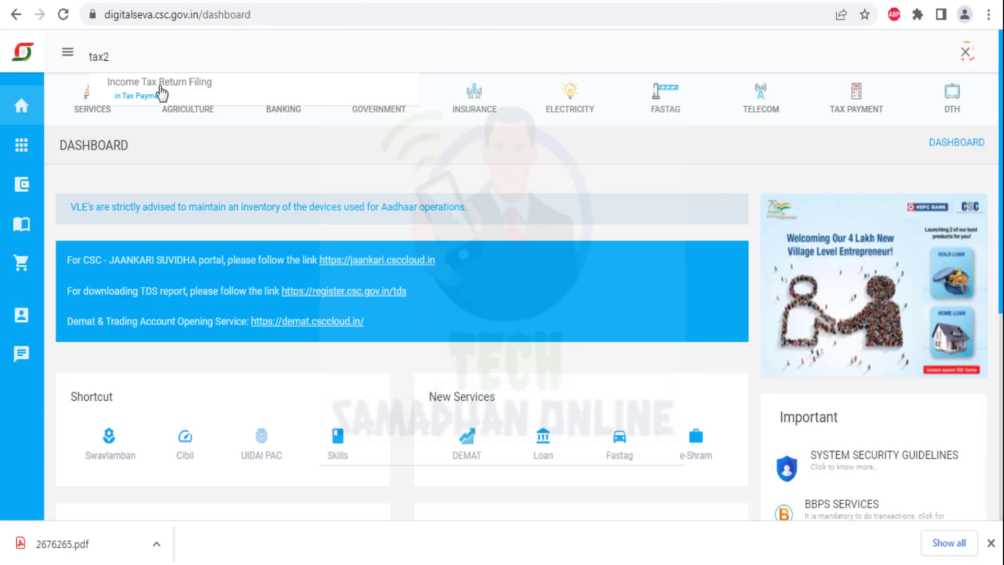
- Open Income Tax Return Filing, choose Check ITR Status, and log in with Digital Seva Connect
click(167, 89)
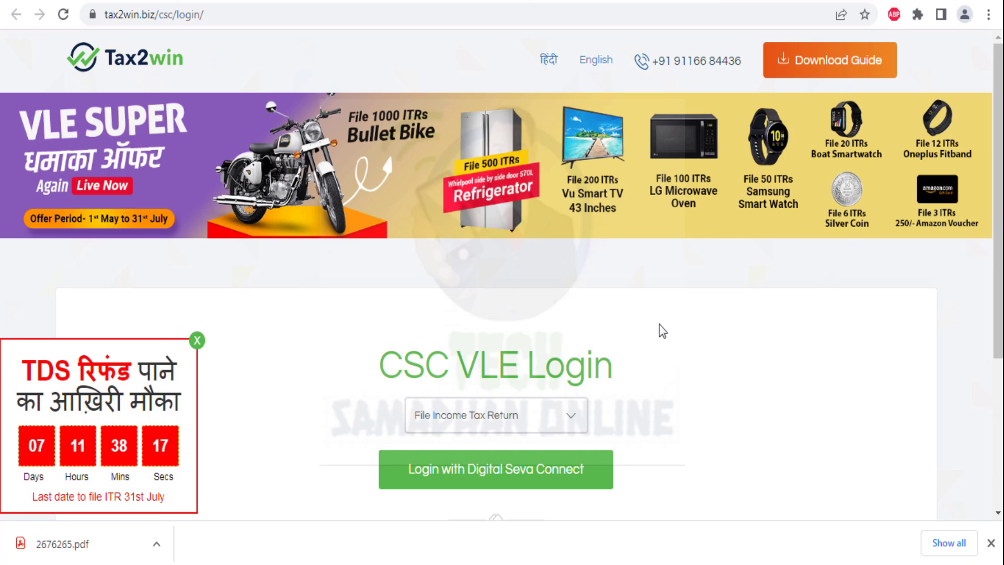
scroll(658, 324, down, 2)
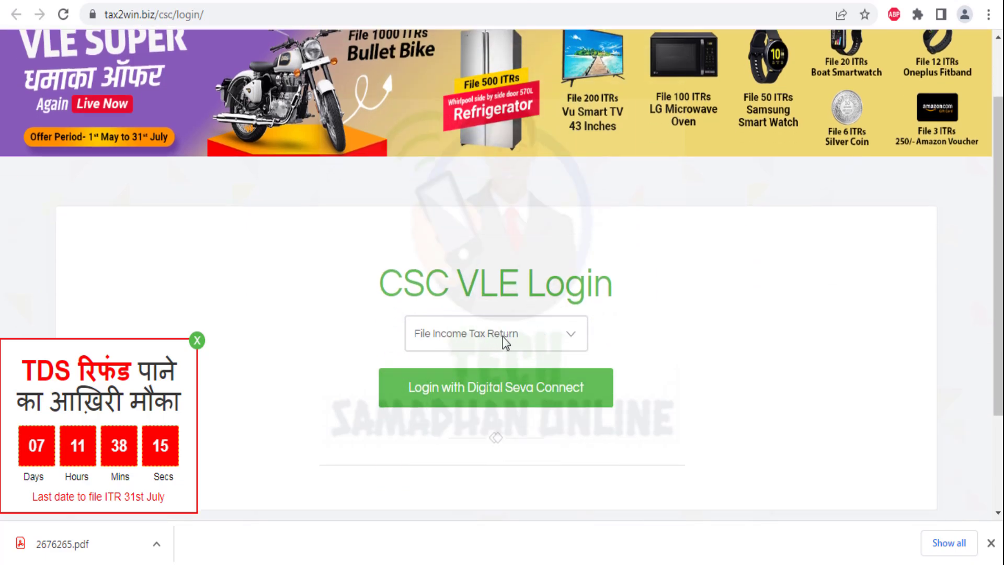
click(502, 338)
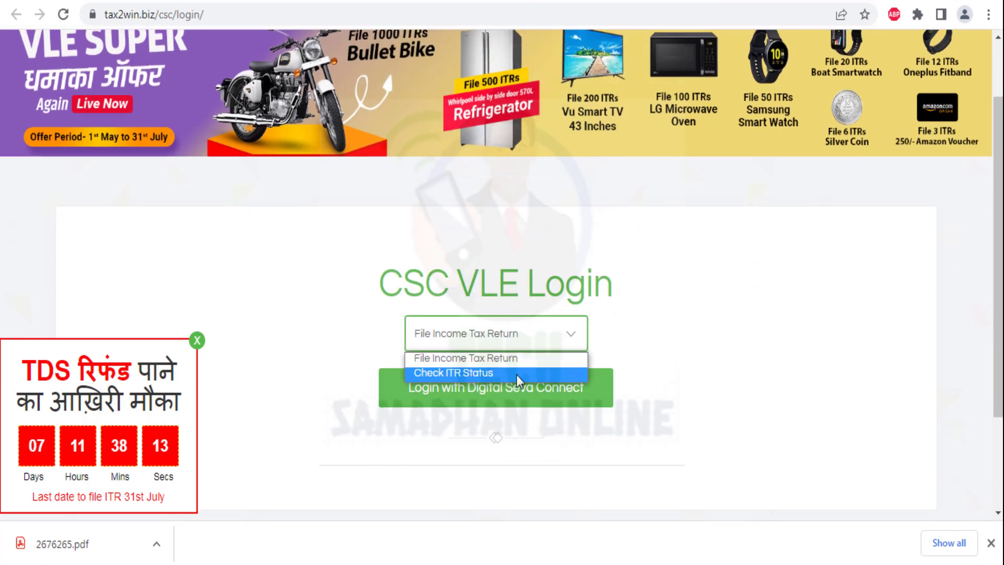
click(489, 375)
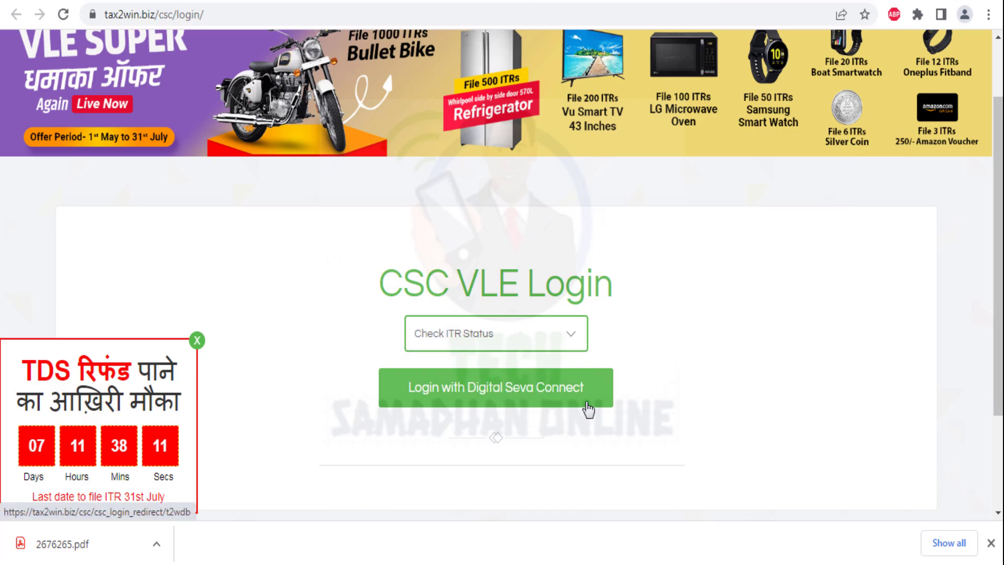
click(532, 399)
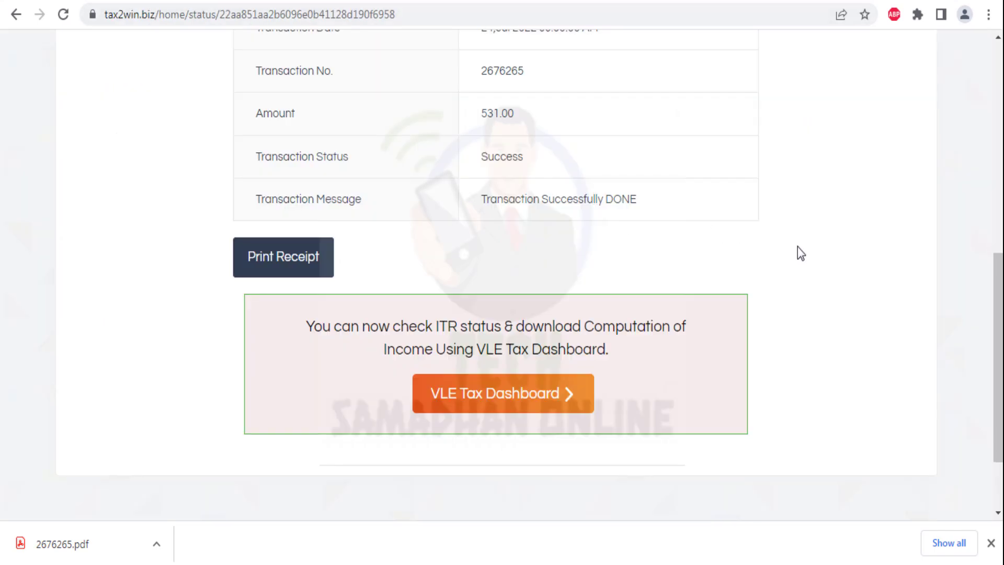
scroll(797, 243, up, 4)
scroll(799, 245, up, 1)
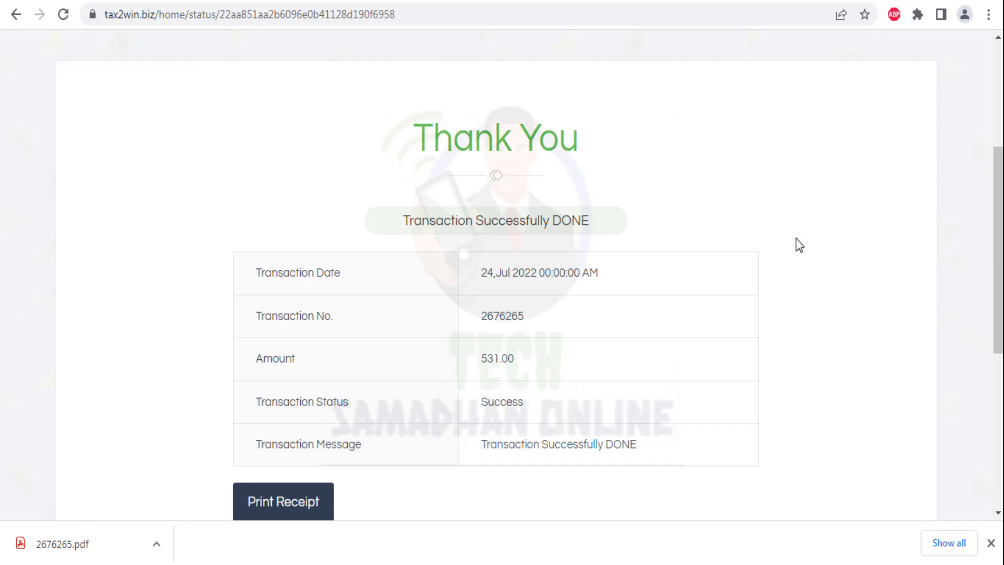
scroll(783, 227, up, 5)
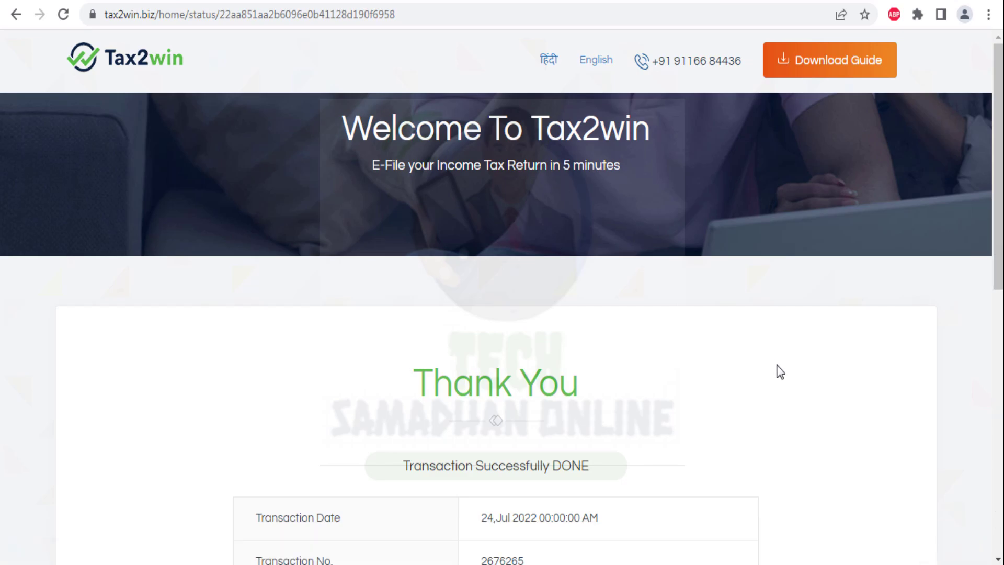
scroll(773, 360, down, 2)
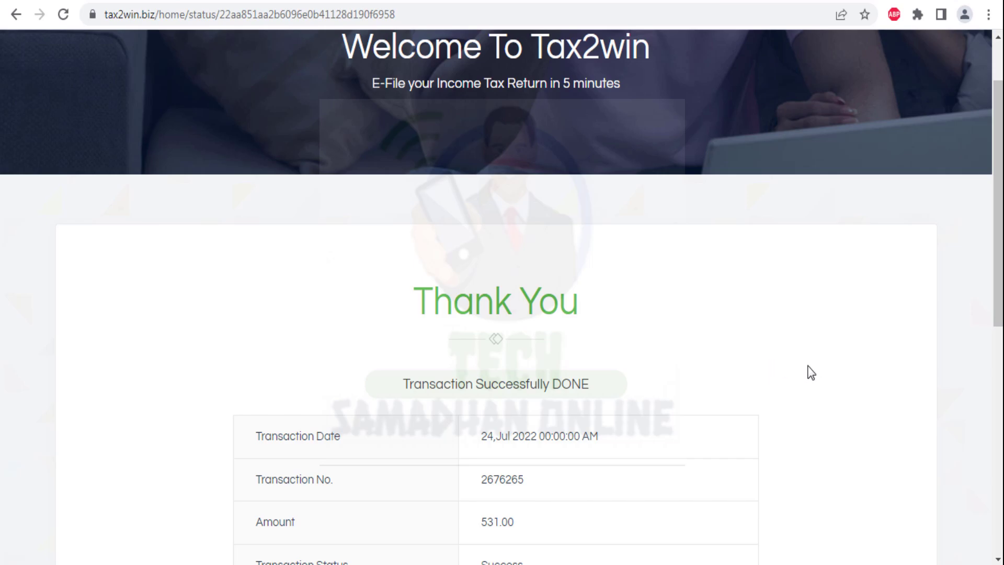
scroll(798, 345, down, 4)
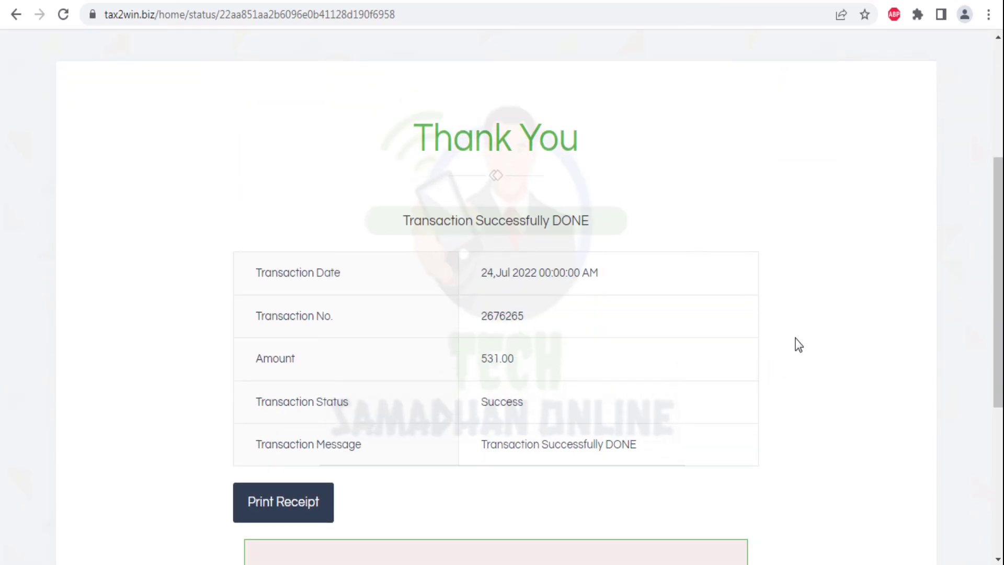
scroll(799, 345, down, 4)
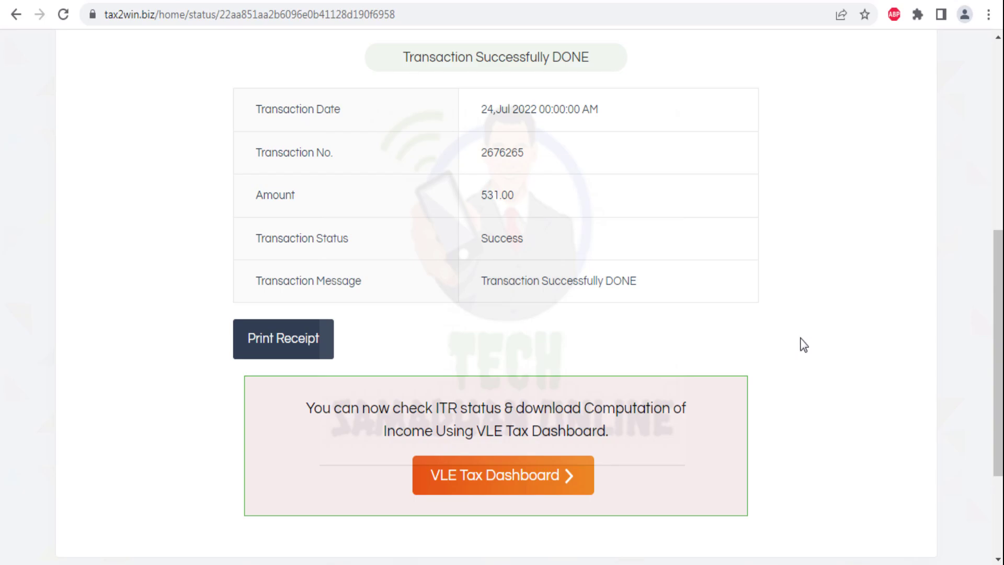
scroll(804, 343, up, 8)
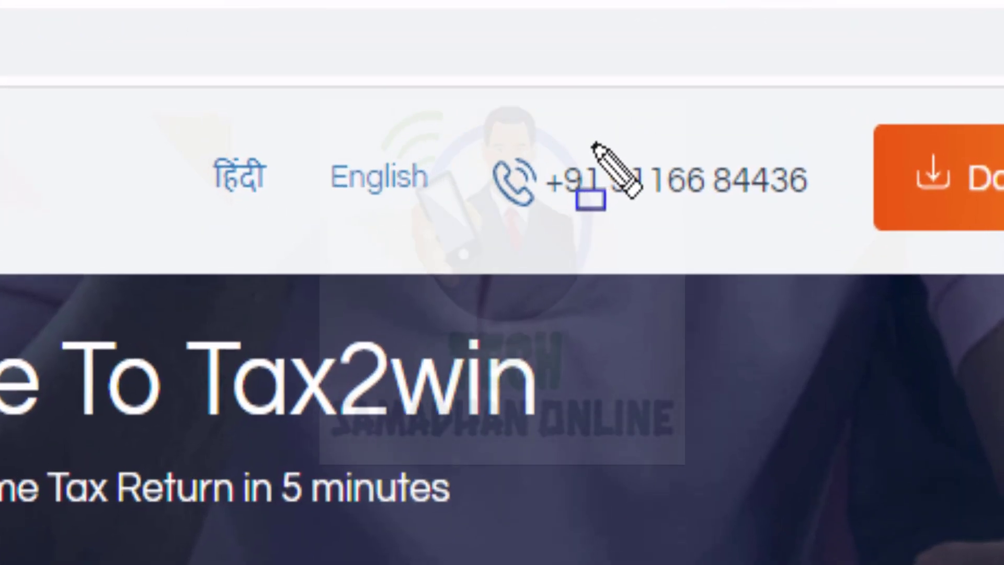
mouse_move(523, 131)
mouse_down()
mouse_move(612, 180)
mouse_move(755, 231)
mouse_move(866, 251)
mouse_move(853, 248)
mouse_up()
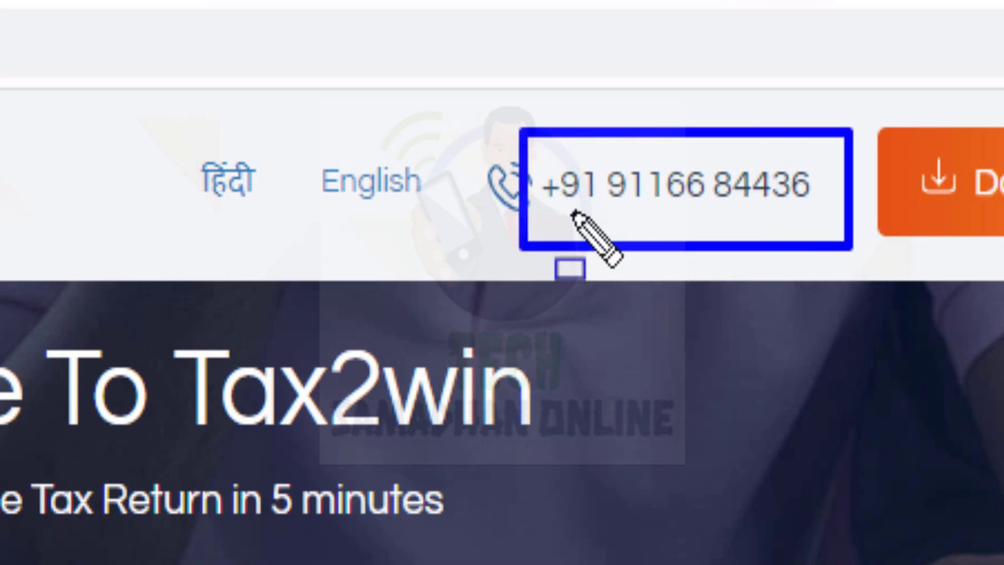
drag(562, 216, 816, 219)
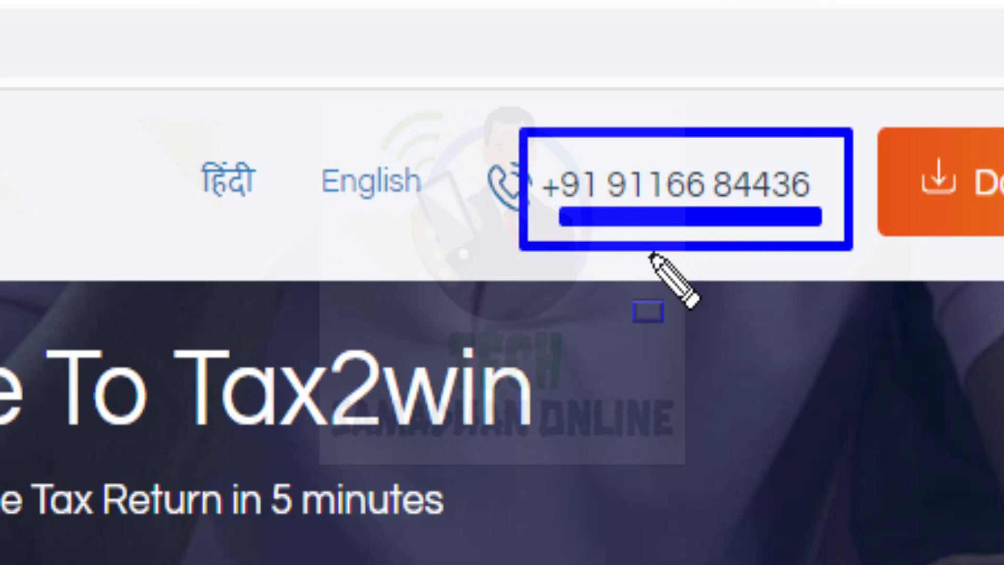
mouse_move(549, 143)
mouse_down()
mouse_move(623, 218)
mouse_move(815, 237)
mouse_move(844, 226)
mouse_move(827, 222)
mouse_up()
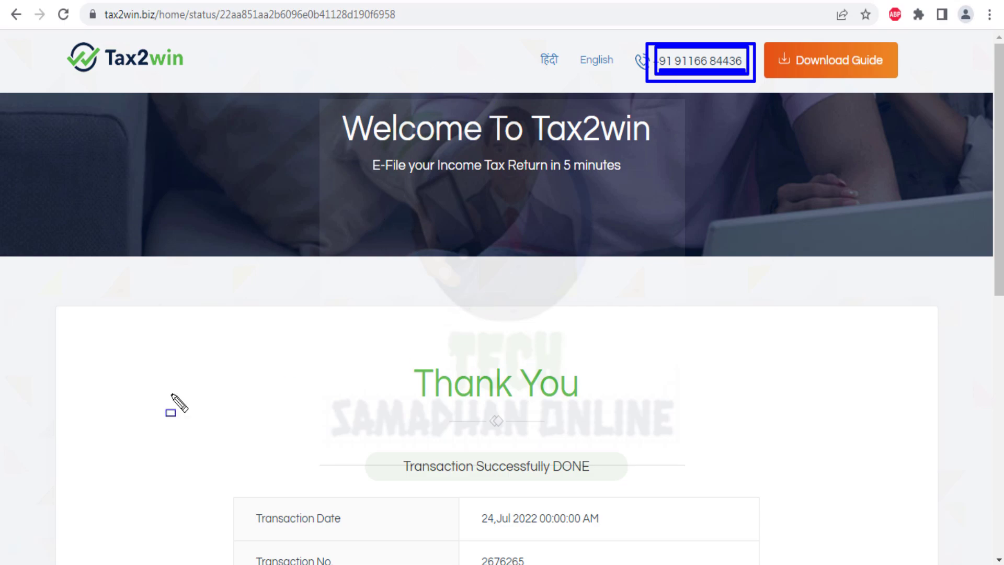
mouse_move(38, 311)
mouse_down()
mouse_move(180, 369)
mouse_move(370, 424)
mouse_move(394, 418)
mouse_up()
key(ctrl+v)
key(ctrl+v)
mouse_move(632, 314)
mouse_down()
mouse_move(933, 422)
mouse_move(987, 428)
mouse_move(983, 418)
mouse_up()
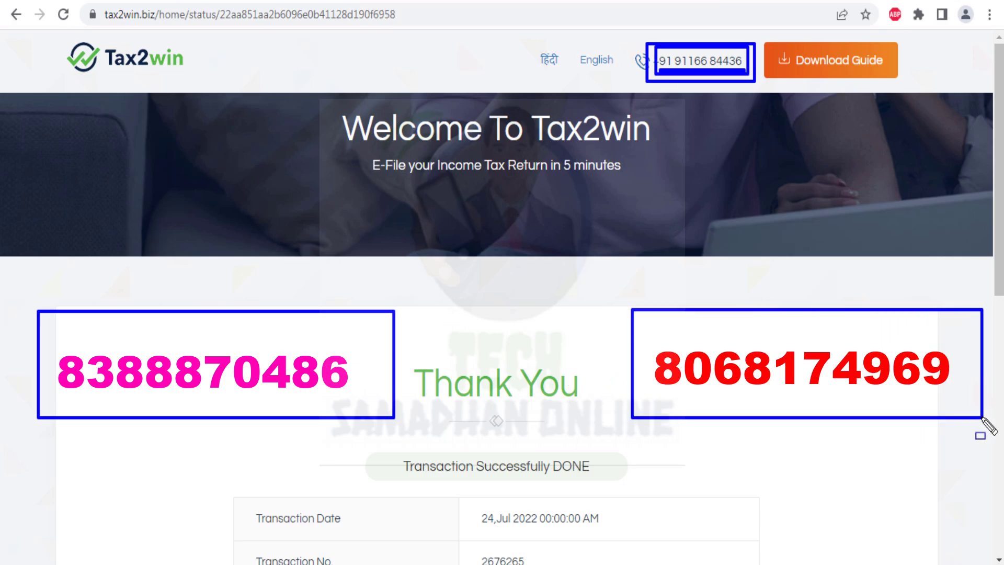